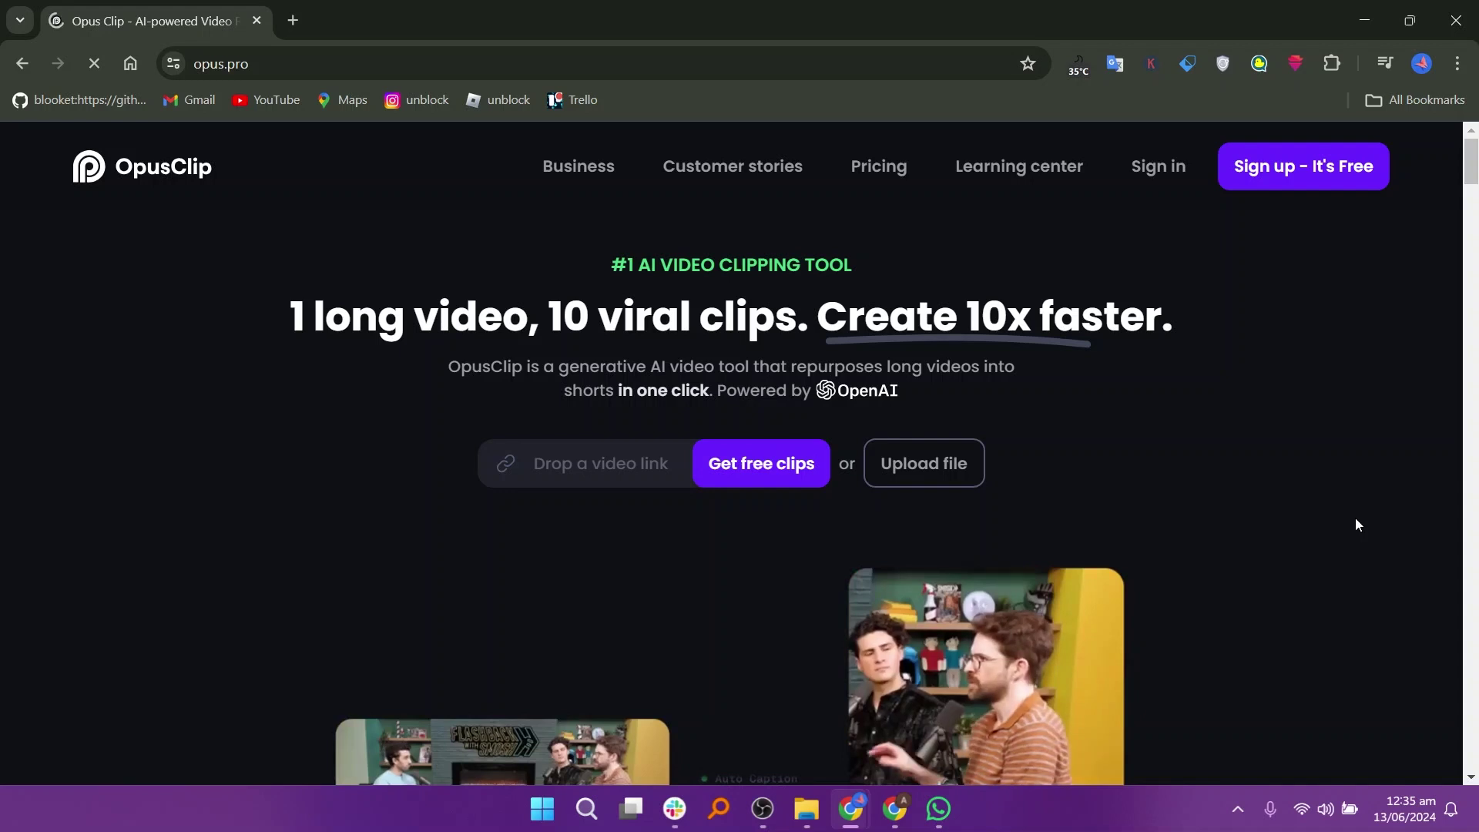
Step: Look through the OpusClip homepage's customer section and its Auto Reframe, AI Curation and Animated Captions features
{"action": "scroll", "coordinate": [1355, 518], "scroll_direction": "down", "scroll_amount": 8}
{"action": "scroll", "coordinate": [1355, 518], "scroll_direction": "down", "scroll_amount": 10}
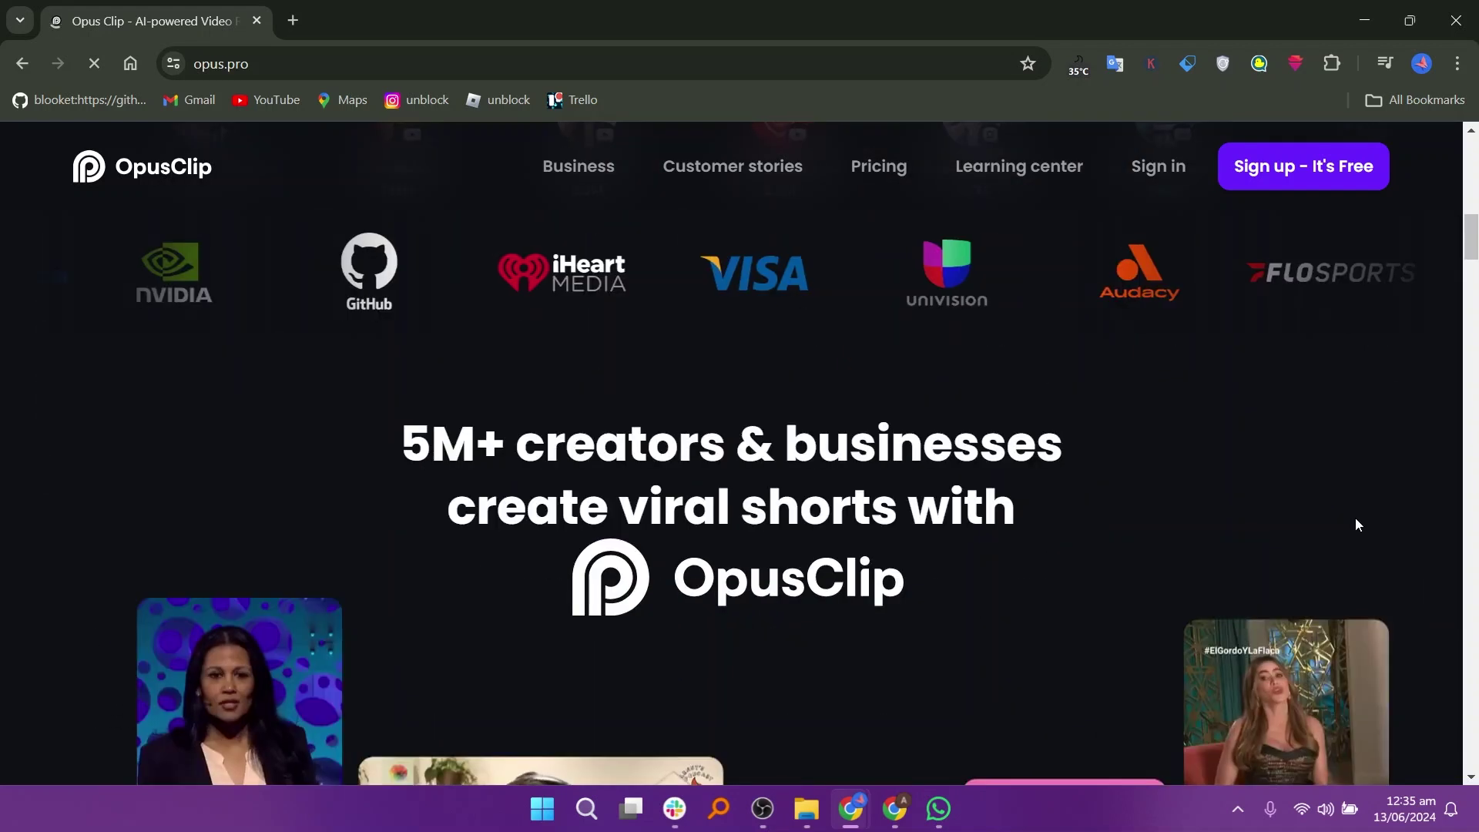
{"action": "scroll", "coordinate": [1356, 518], "scroll_direction": "down", "scroll_amount": 10}
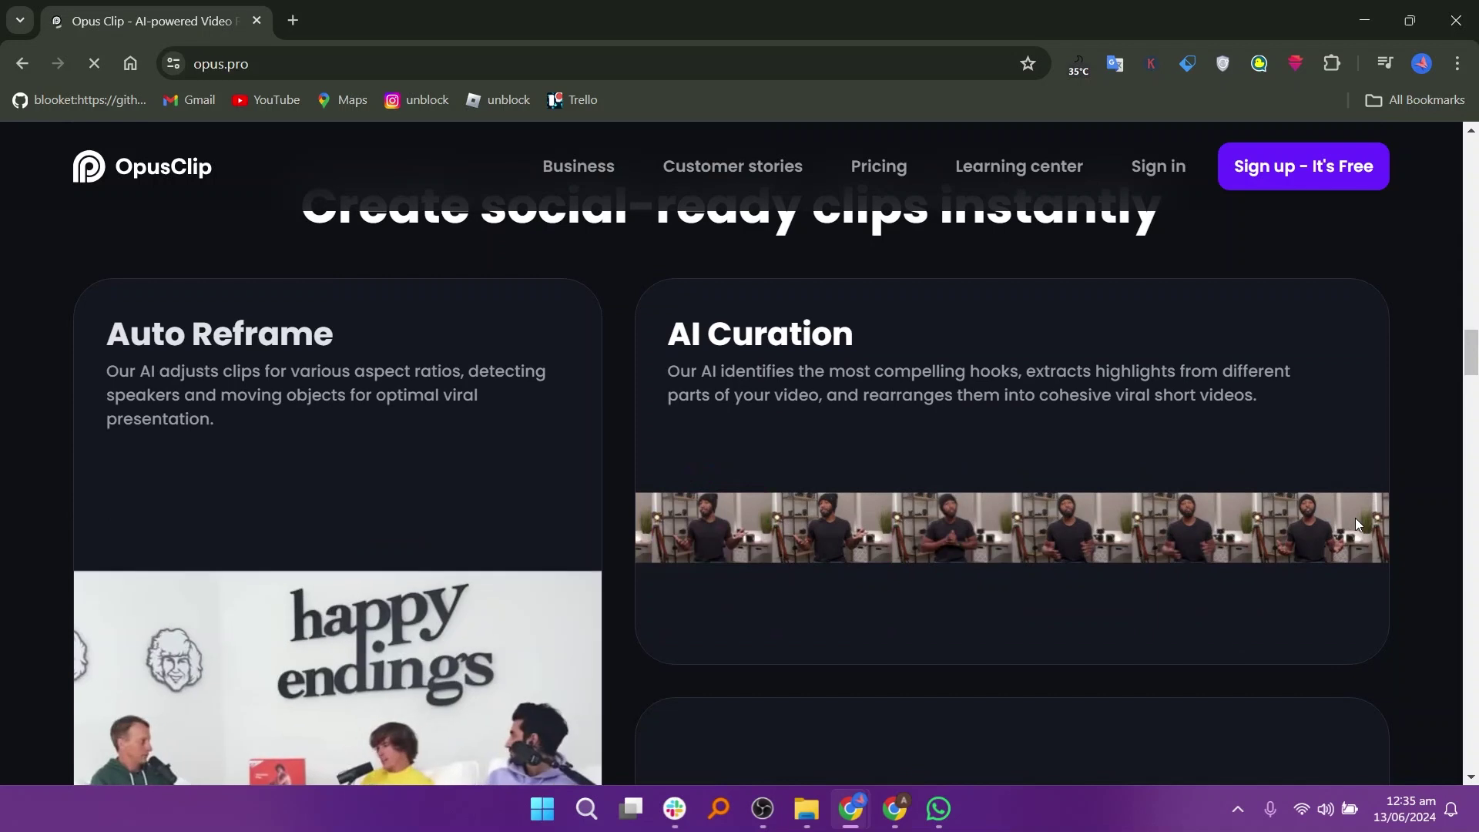
{"action": "right_click", "coordinate": [755, 330]}
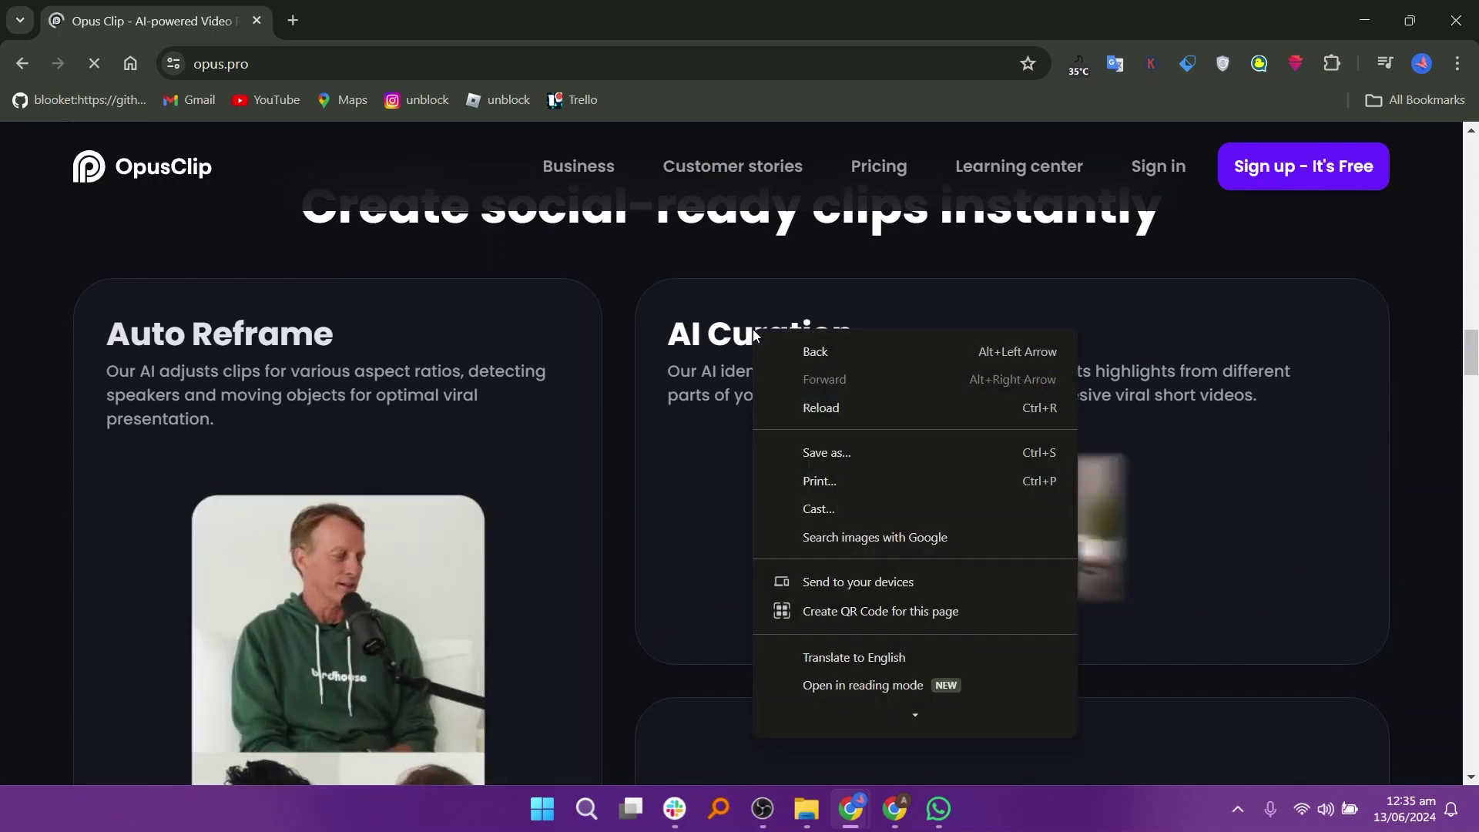
{"action": "left_click", "coordinate": [723, 332]}
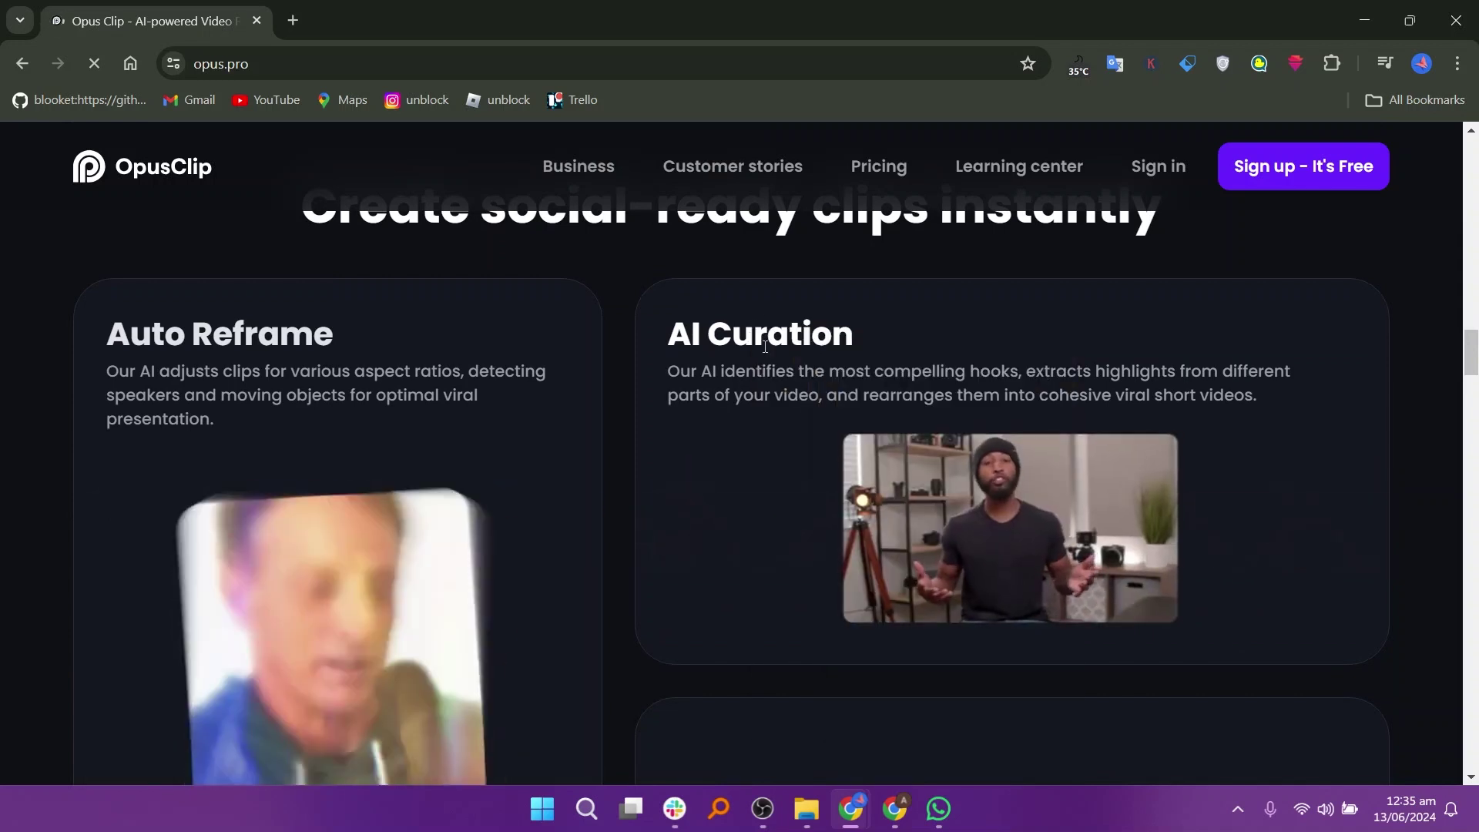
{"action": "double_click", "coordinate": [765, 346]}
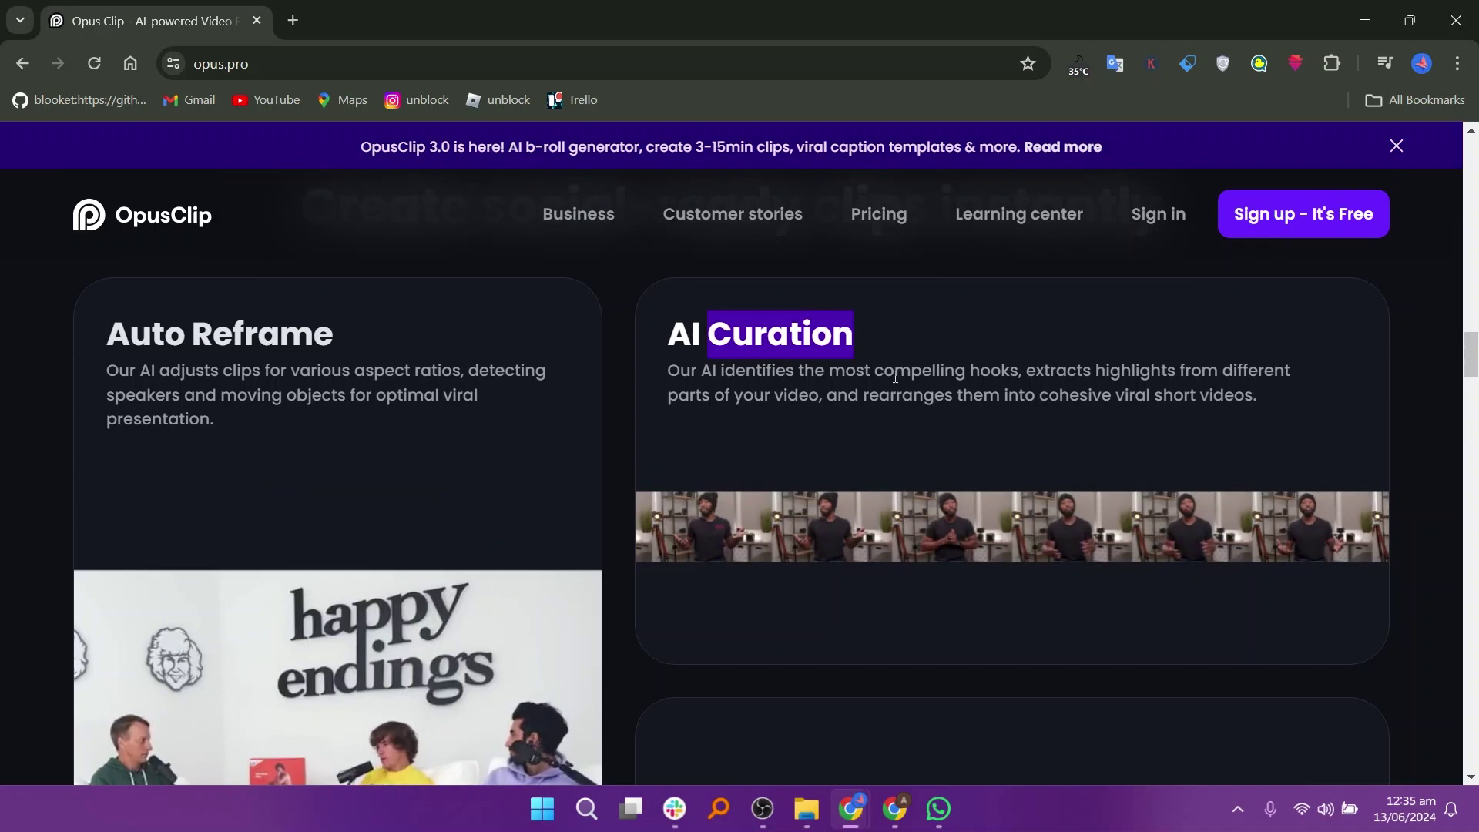
{"action": "left_click", "coordinate": [974, 340]}
{"action": "scroll", "coordinate": [974, 341], "scroll_direction": "down", "scroll_amount": 1}
{"action": "scroll", "coordinate": [974, 340], "scroll_direction": "down", "scroll_amount": 9}
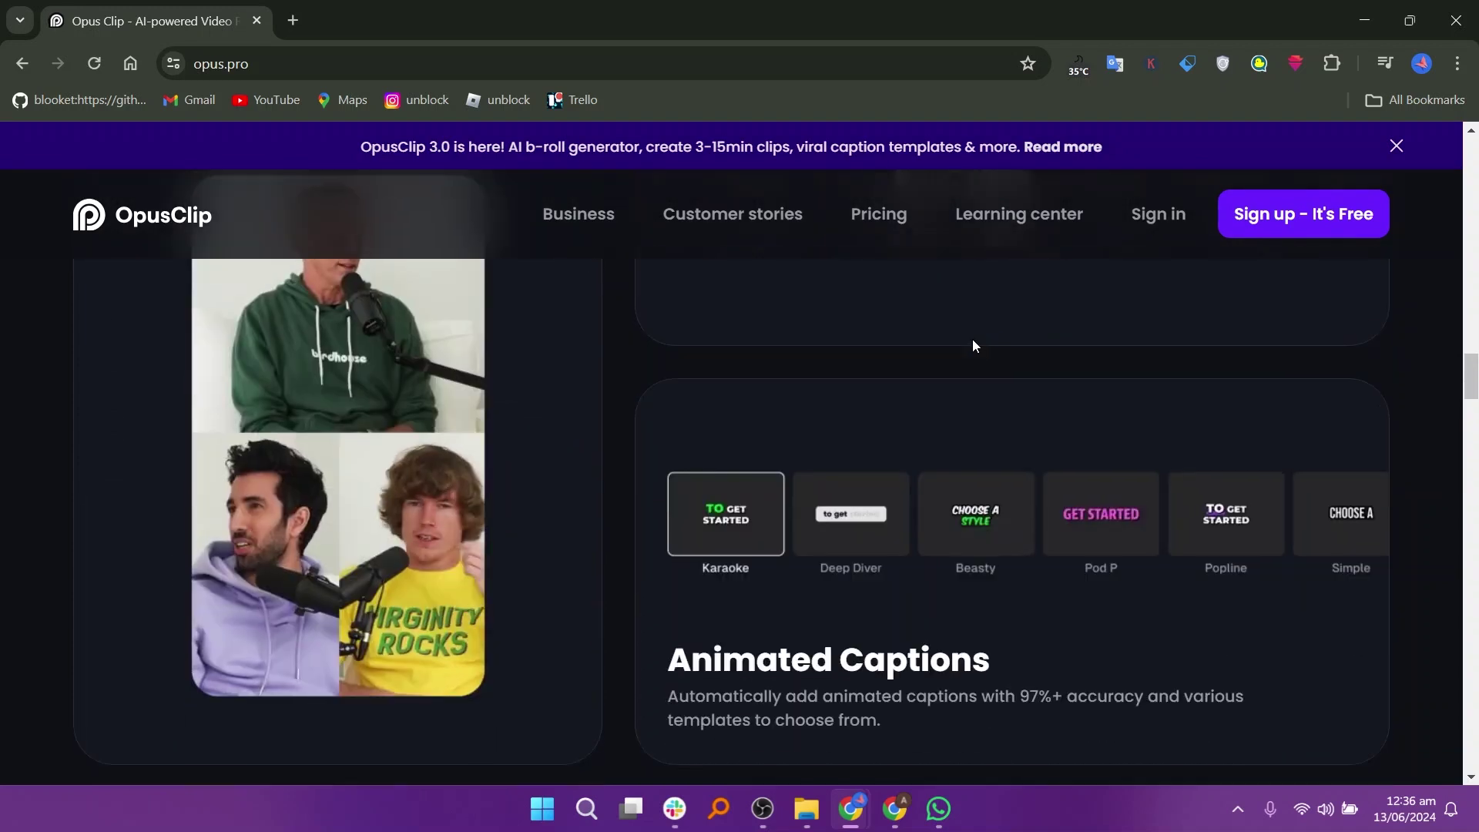
Step: Review the homepage's AI B-roll, Brand Templates, Social Post Scheduler, Aspect Ratios and collaboration features, and return to the page's start
{"action": "scroll", "coordinate": [972, 344], "scroll_direction": "down", "scroll_amount": 5}
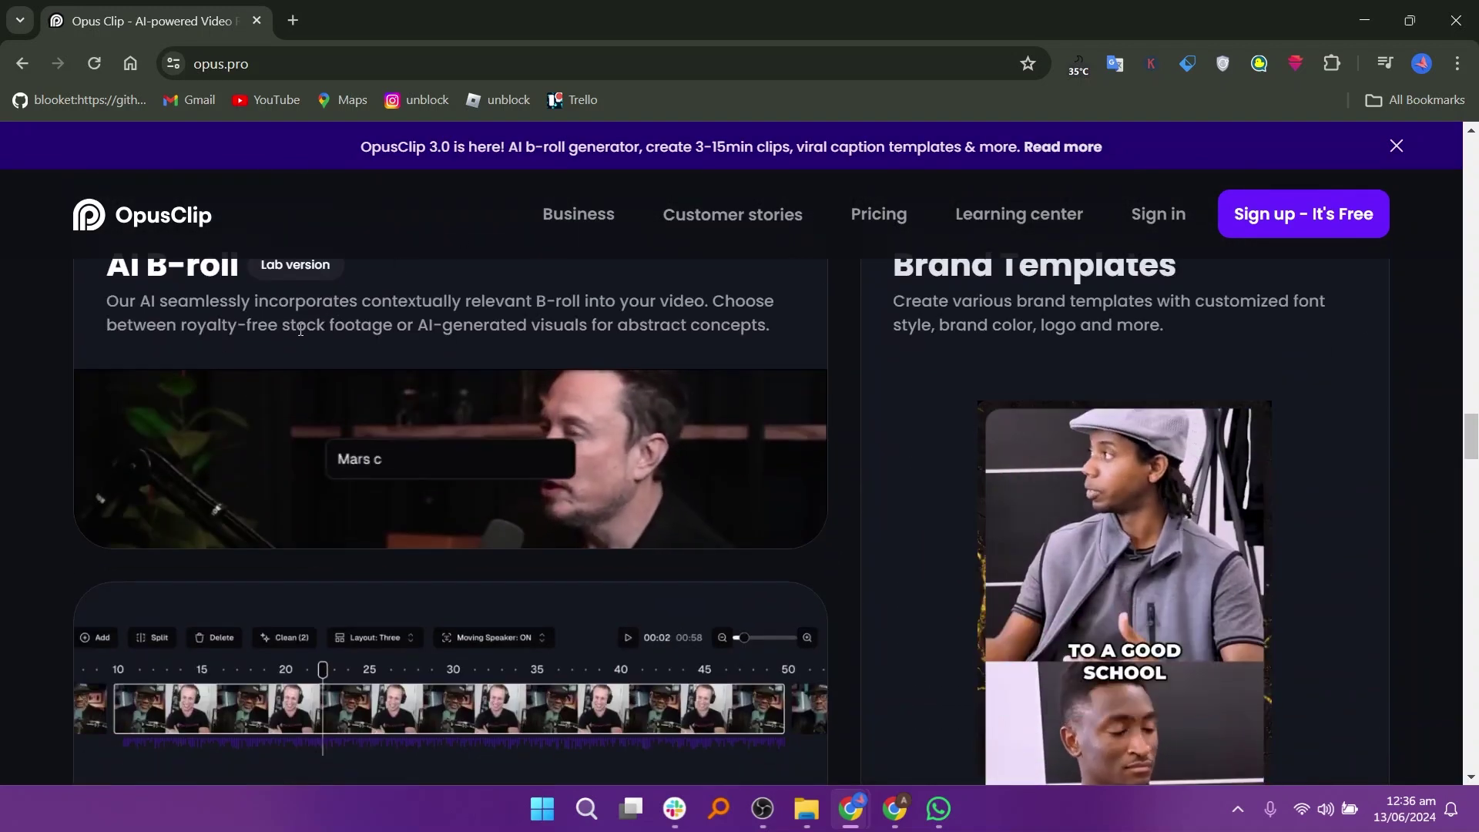
{"action": "scroll", "coordinate": [308, 331], "scroll_direction": "up", "scroll_amount": 1}
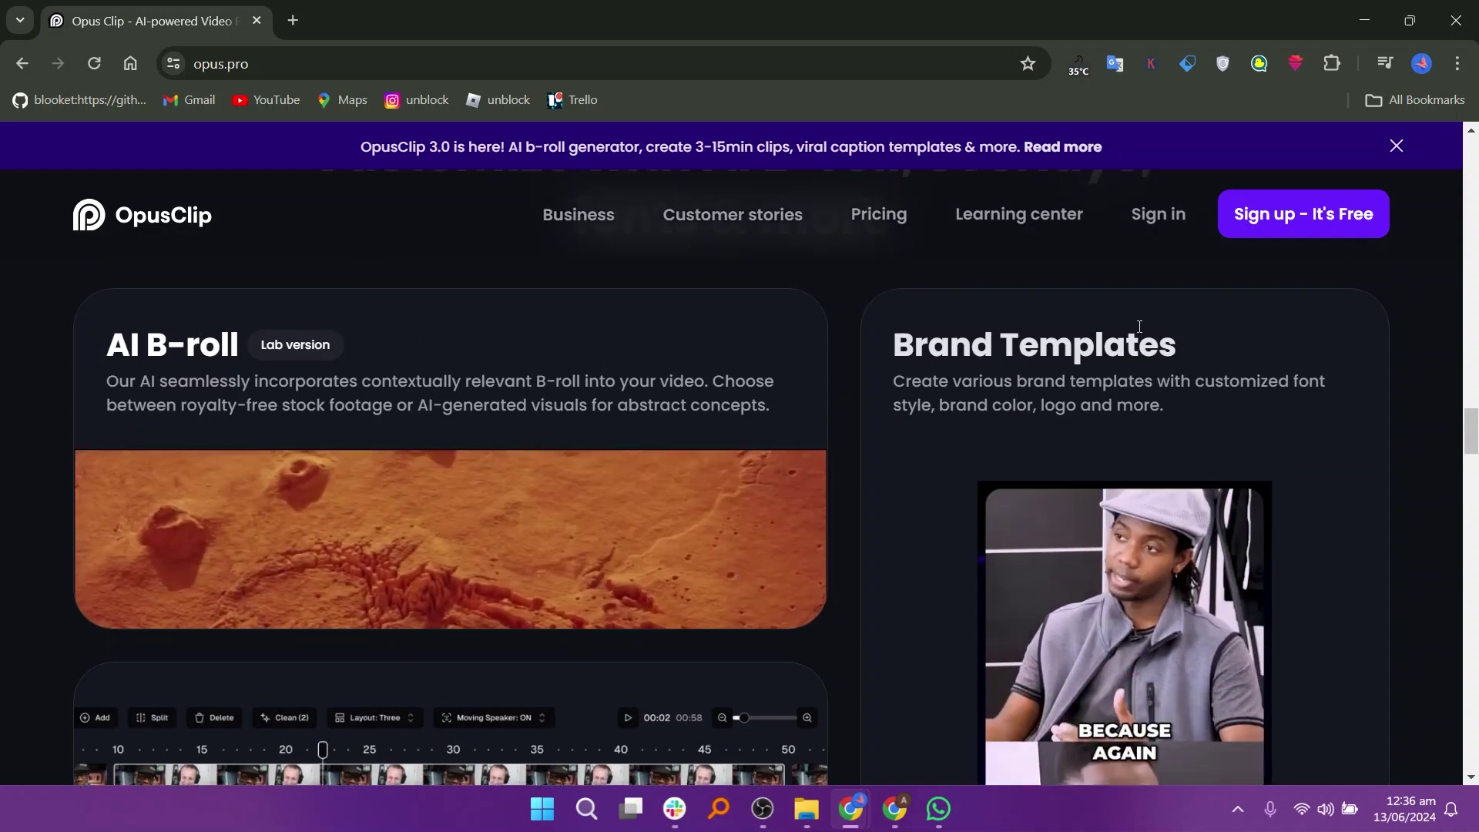
{"action": "scroll", "coordinate": [1060, 341], "scroll_direction": "down", "scroll_amount": 1}
{"action": "scroll", "coordinate": [1060, 341], "scroll_direction": "down", "scroll_amount": 9}
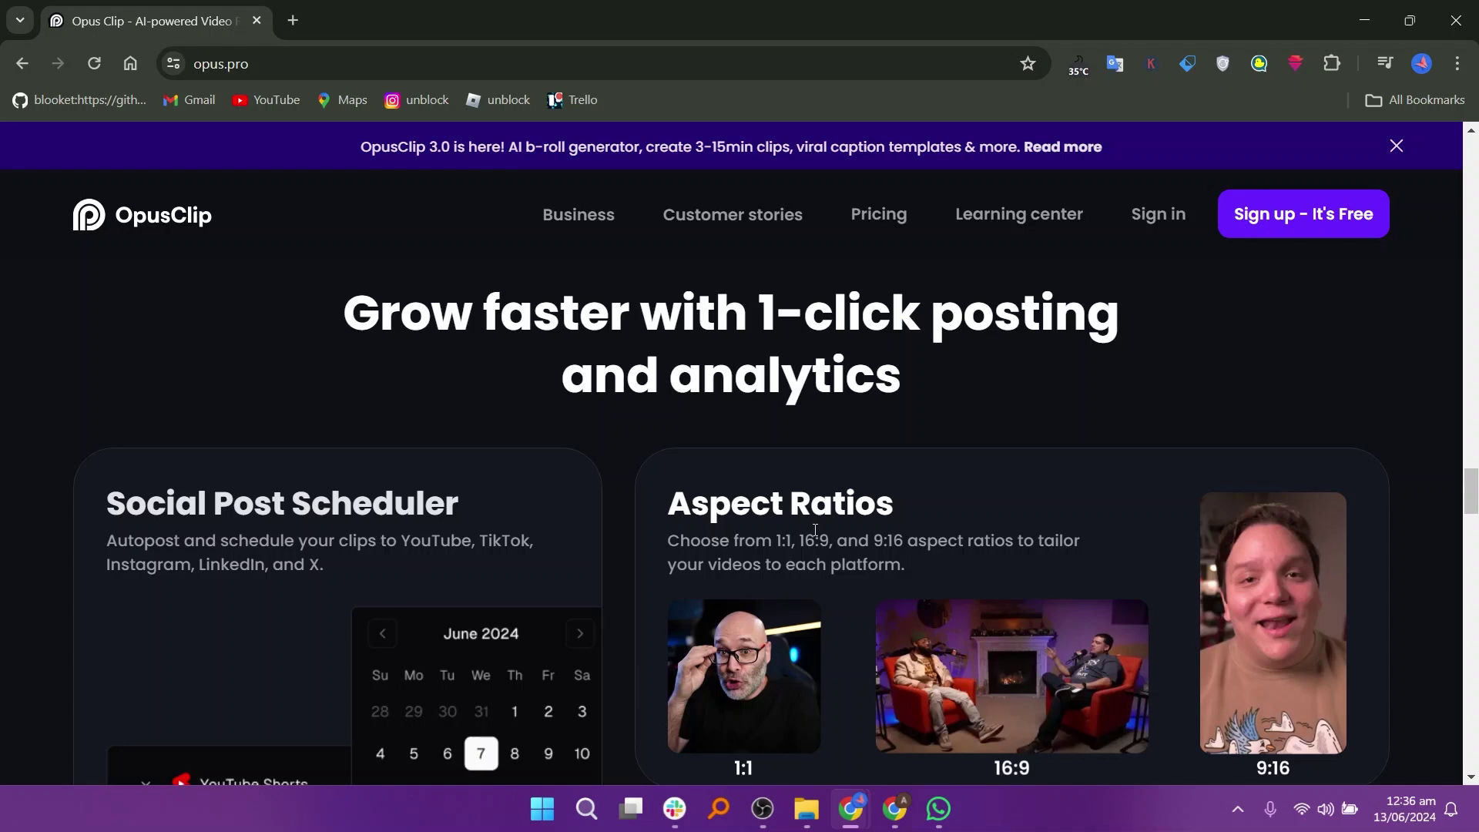
{"action": "scroll", "coordinate": [999, 483], "scroll_direction": "down", "scroll_amount": 10}
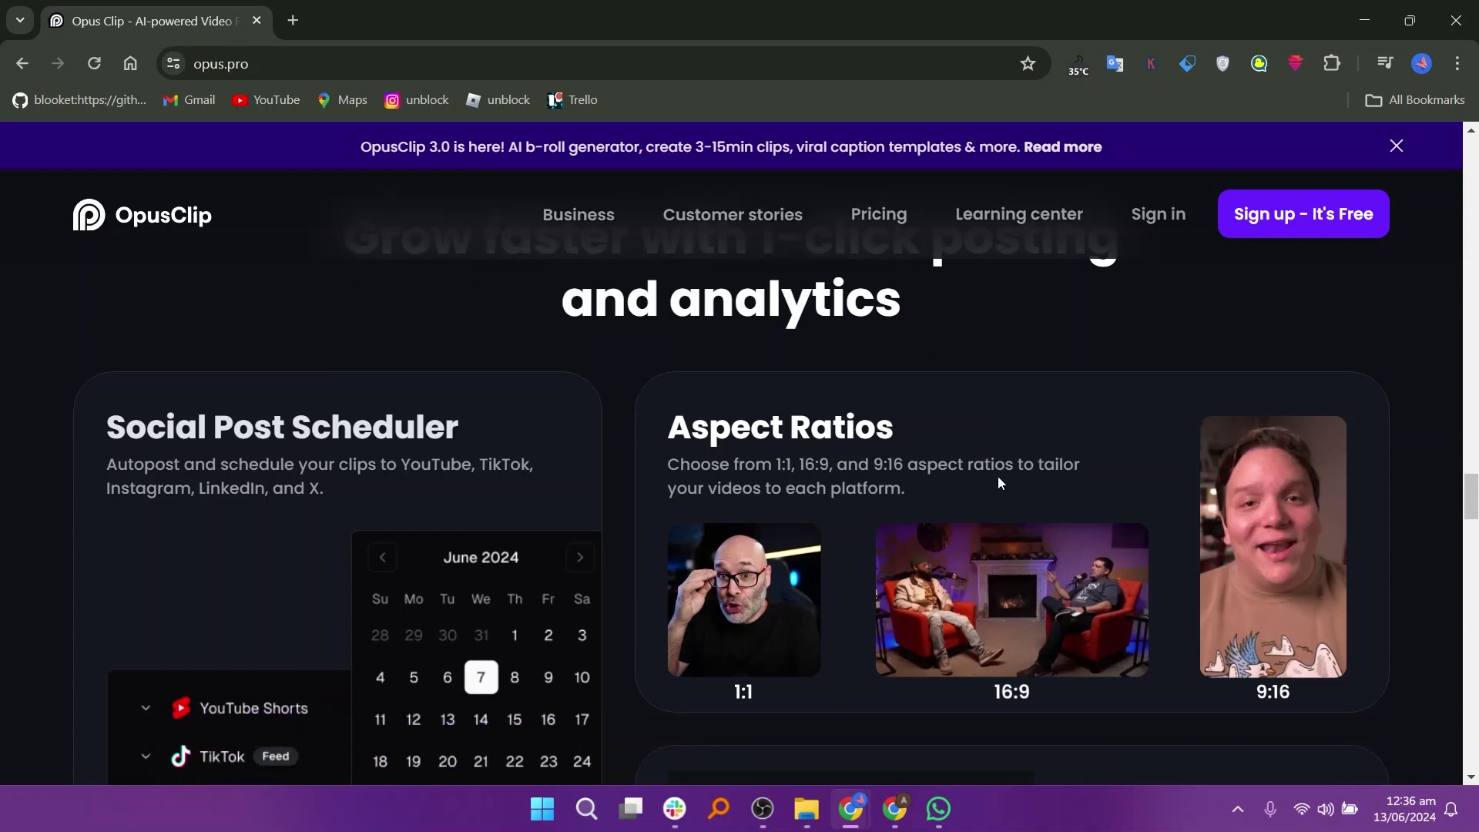
{"action": "scroll", "coordinate": [998, 483], "scroll_direction": "down", "scroll_amount": 6}
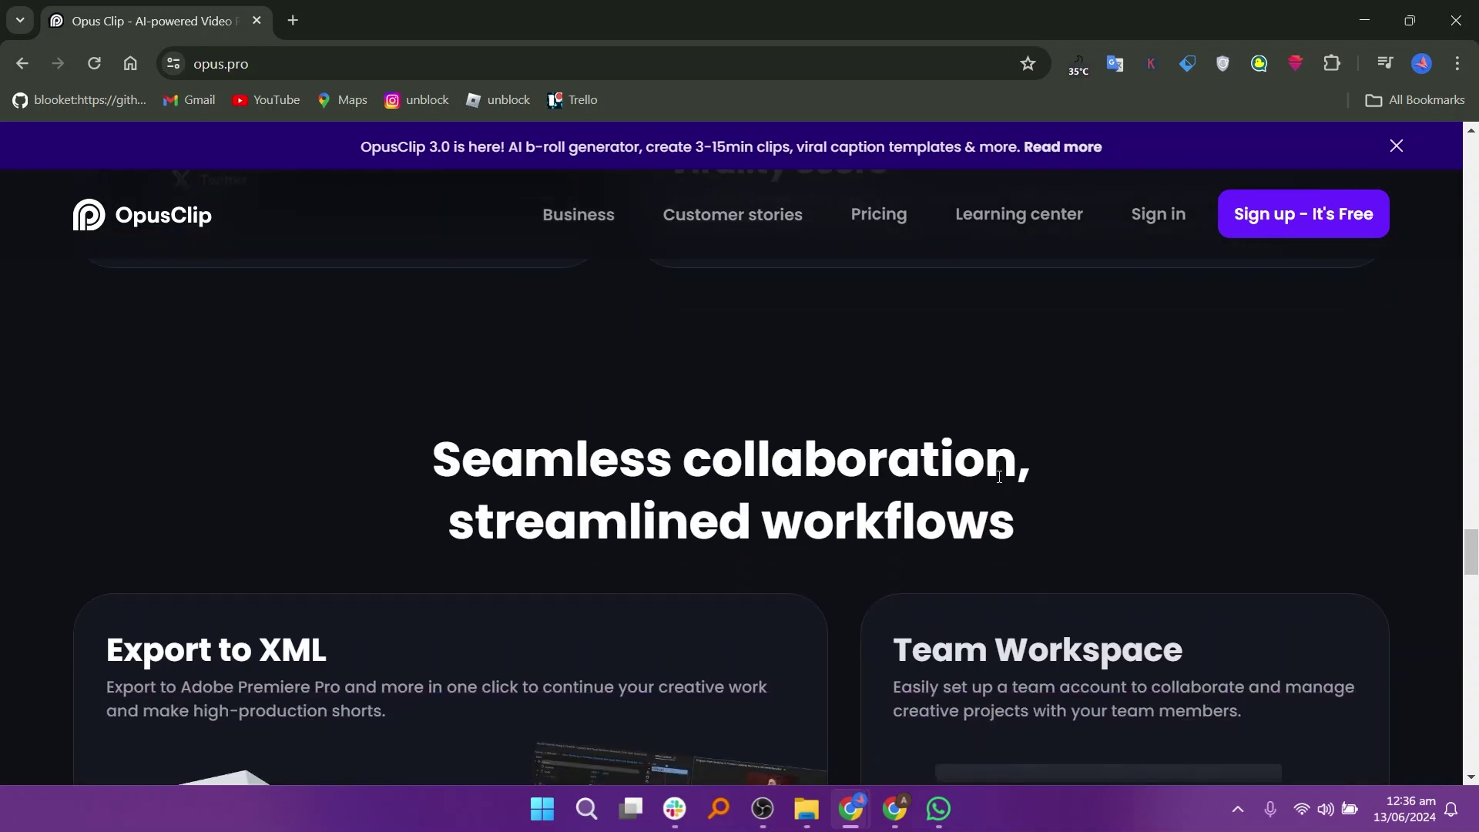
{"action": "left_click_drag", "start_coordinate": [1475, 580], "coordinate": [1475, 138]}
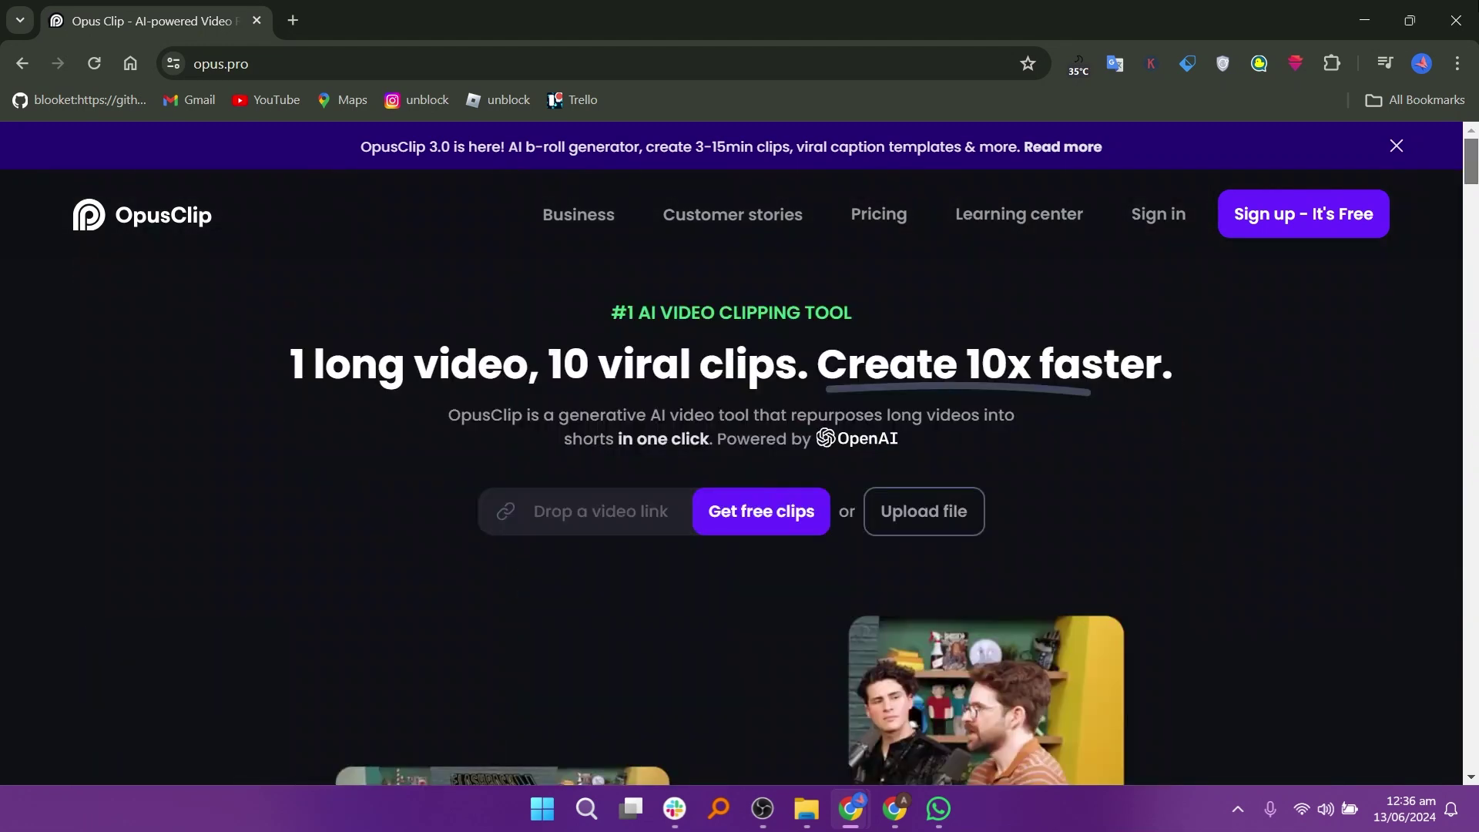
Step: Start the free OpusClip sign-up and review the Virality Score and Aspect Ratios features
{"action": "mouse_move", "coordinate": [597, 218]}
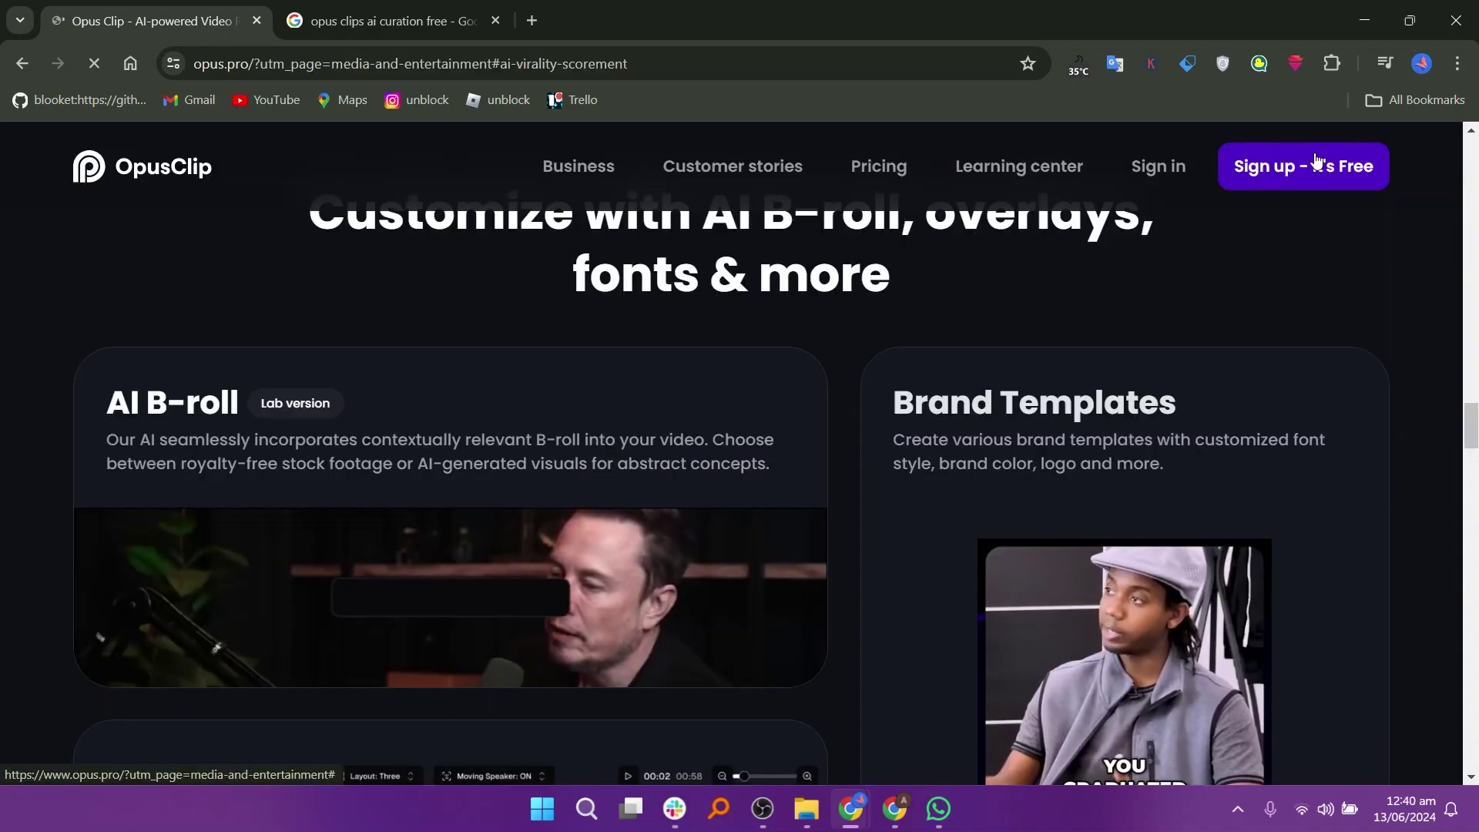
{"action": "left_click", "coordinate": [1316, 162]}
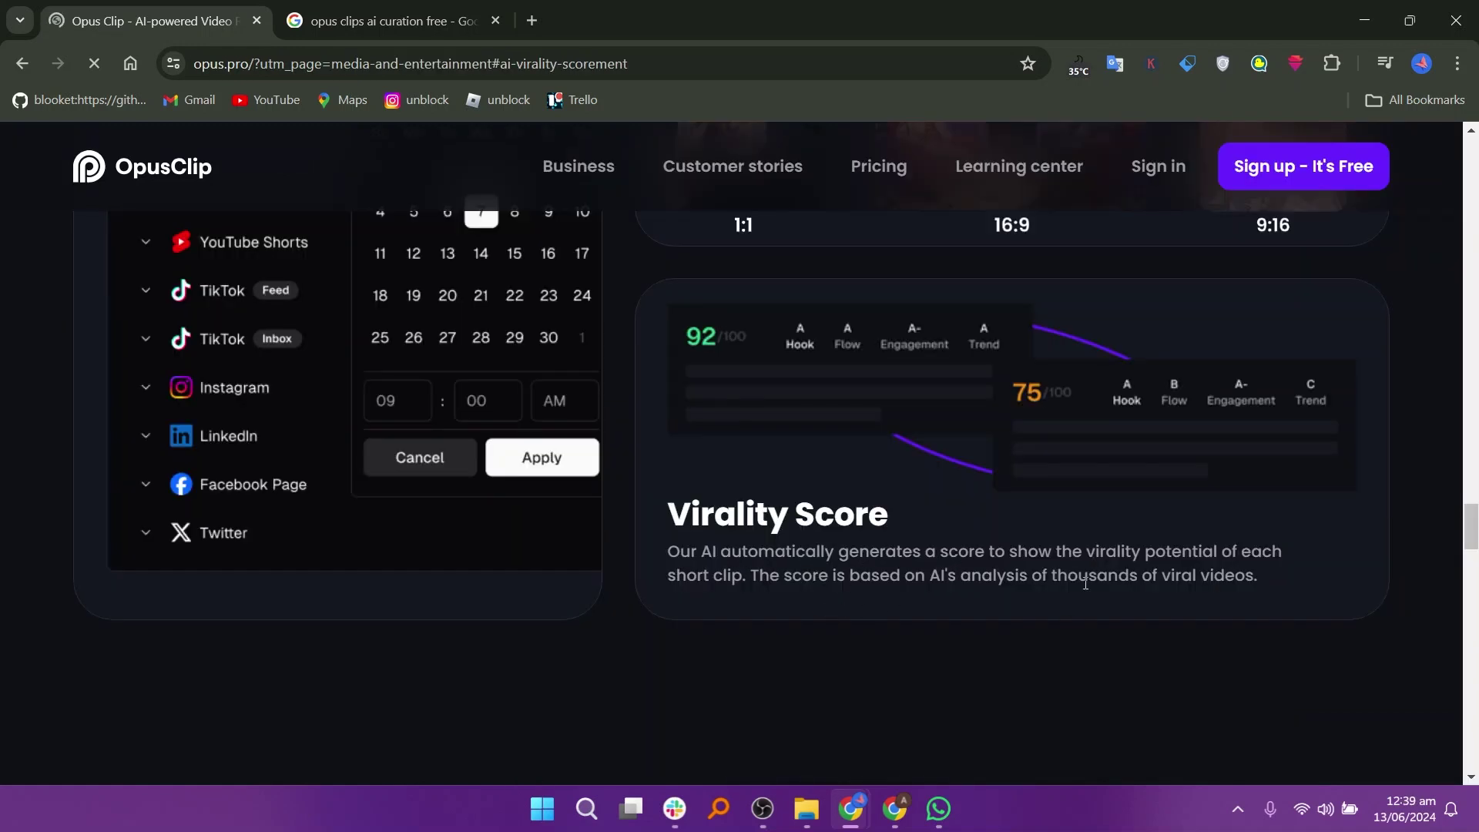
{"action": "scroll", "coordinate": [1054, 560], "scroll_direction": "up", "scroll_amount": 5}
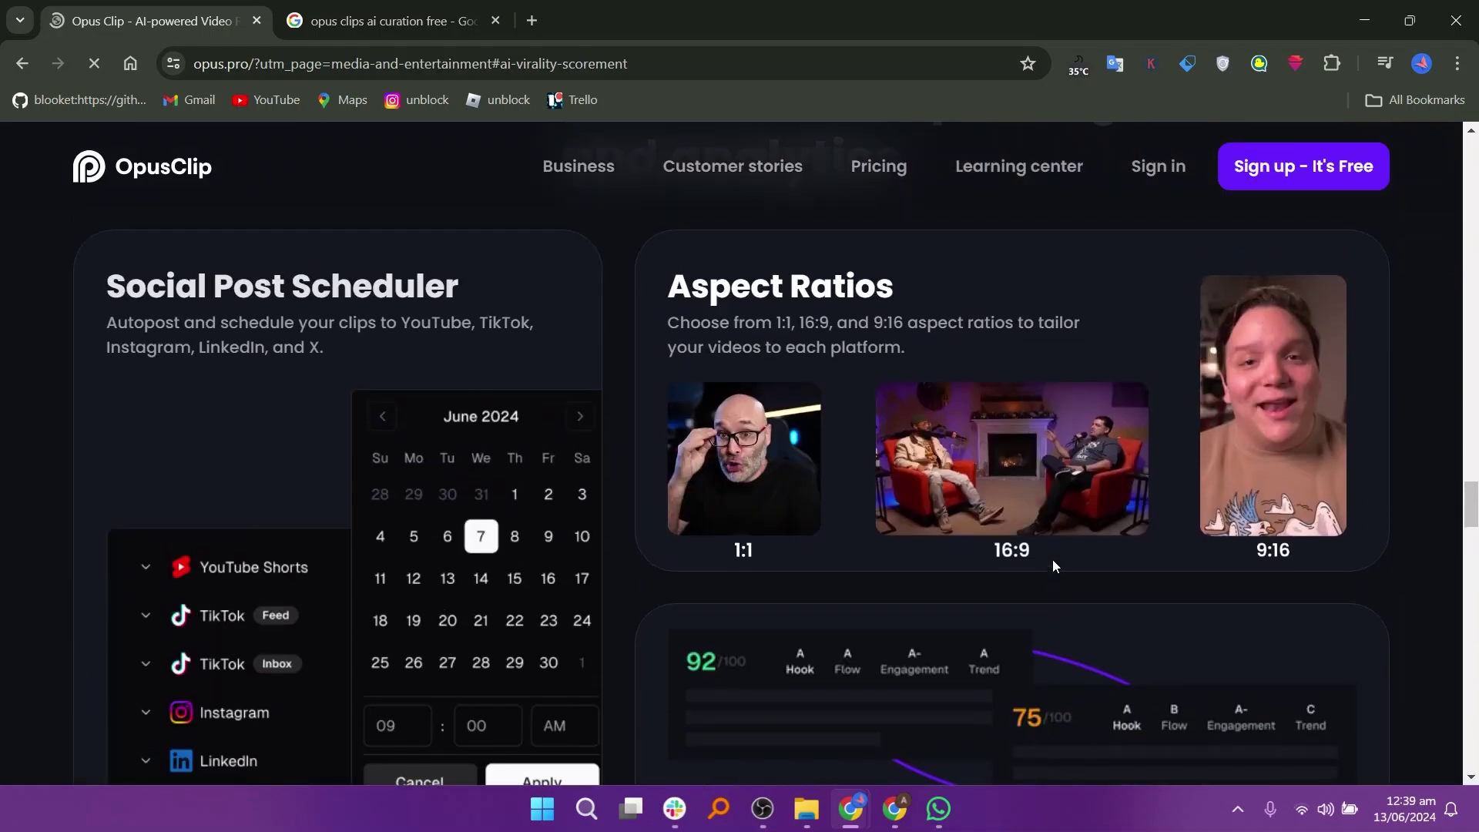
{"action": "scroll", "coordinate": [1052, 559], "scroll_direction": "up", "scroll_amount": 12}
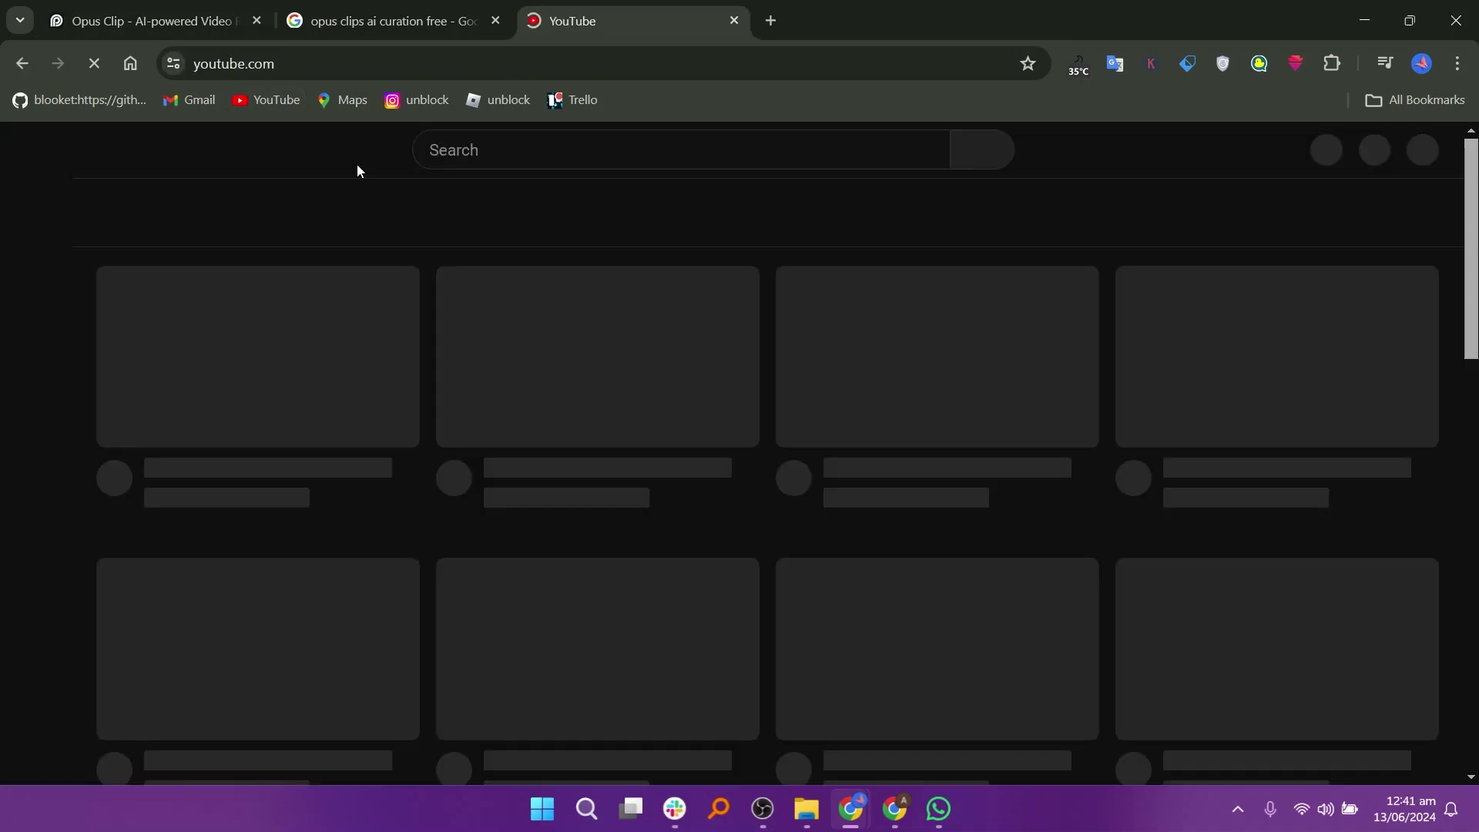
Step: Search YouTube for "ted talk"
{"action": "left_click", "coordinate": [526, 150]}
{"action": "type", "text": "ted talk"}
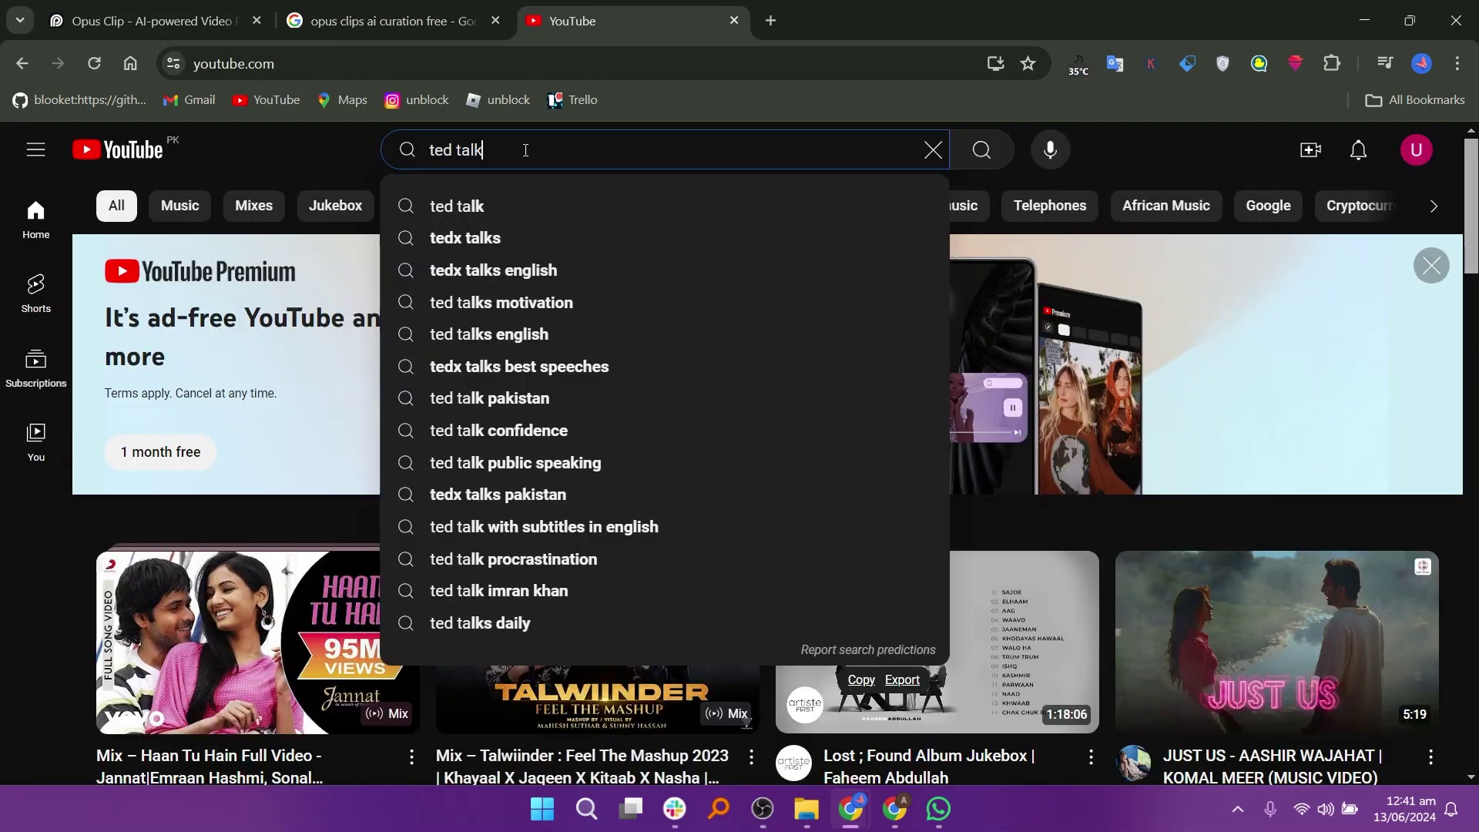
{"action": "key", "text": "Return"}
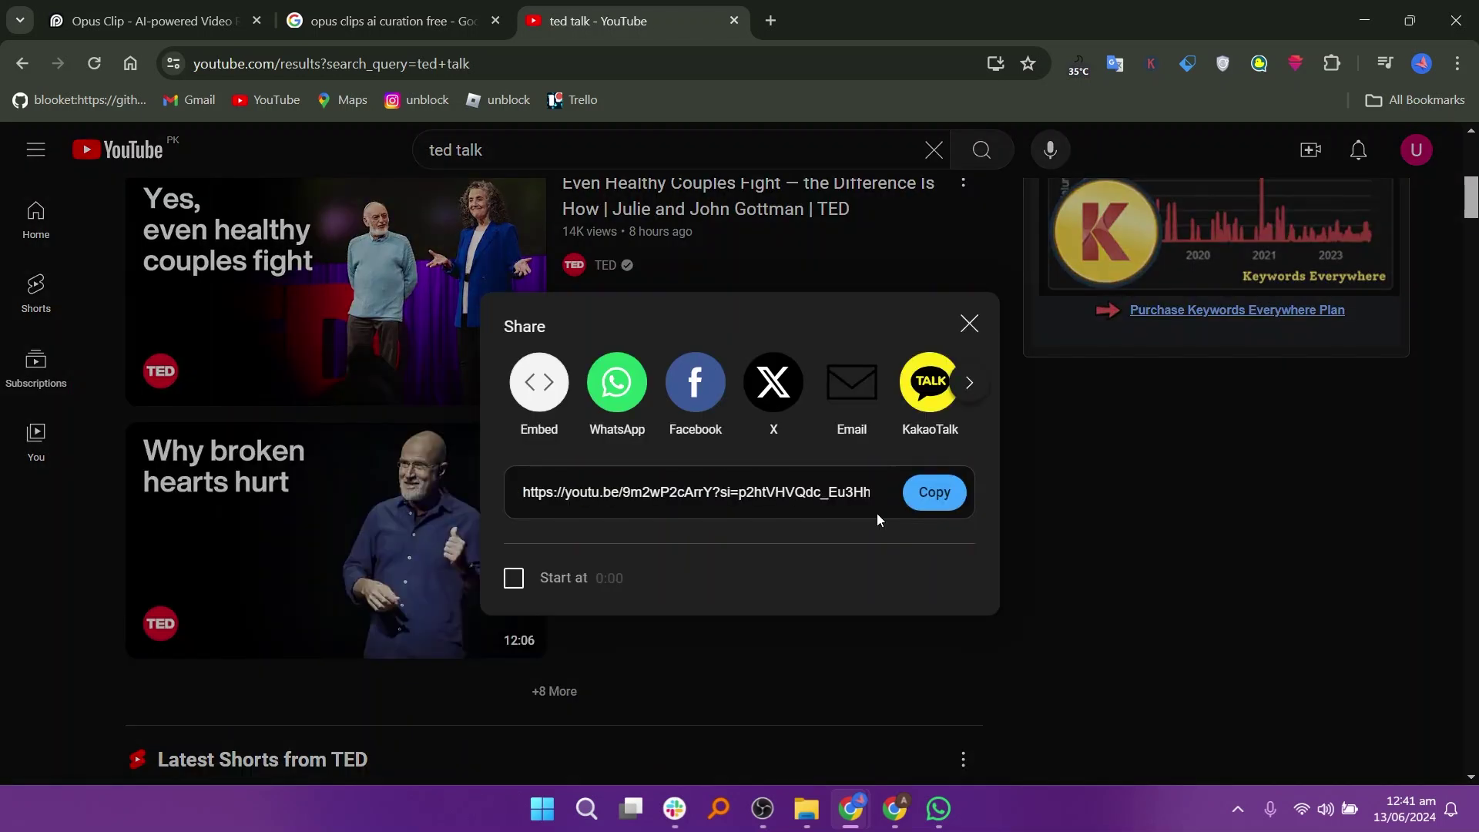
Step: Copy the share link of the "Why Broken Hearts Hurt" TED video and submit it in the OpusClip dashboard to generate clips
{"action": "left_click", "coordinate": [935, 491]}
{"action": "left_click", "coordinate": [339, 21]}
{"action": "left_click", "coordinate": [198, 6]}
{"action": "left_click", "coordinate": [585, 436]}
{"action": "key", "text": "ctrl+v"}
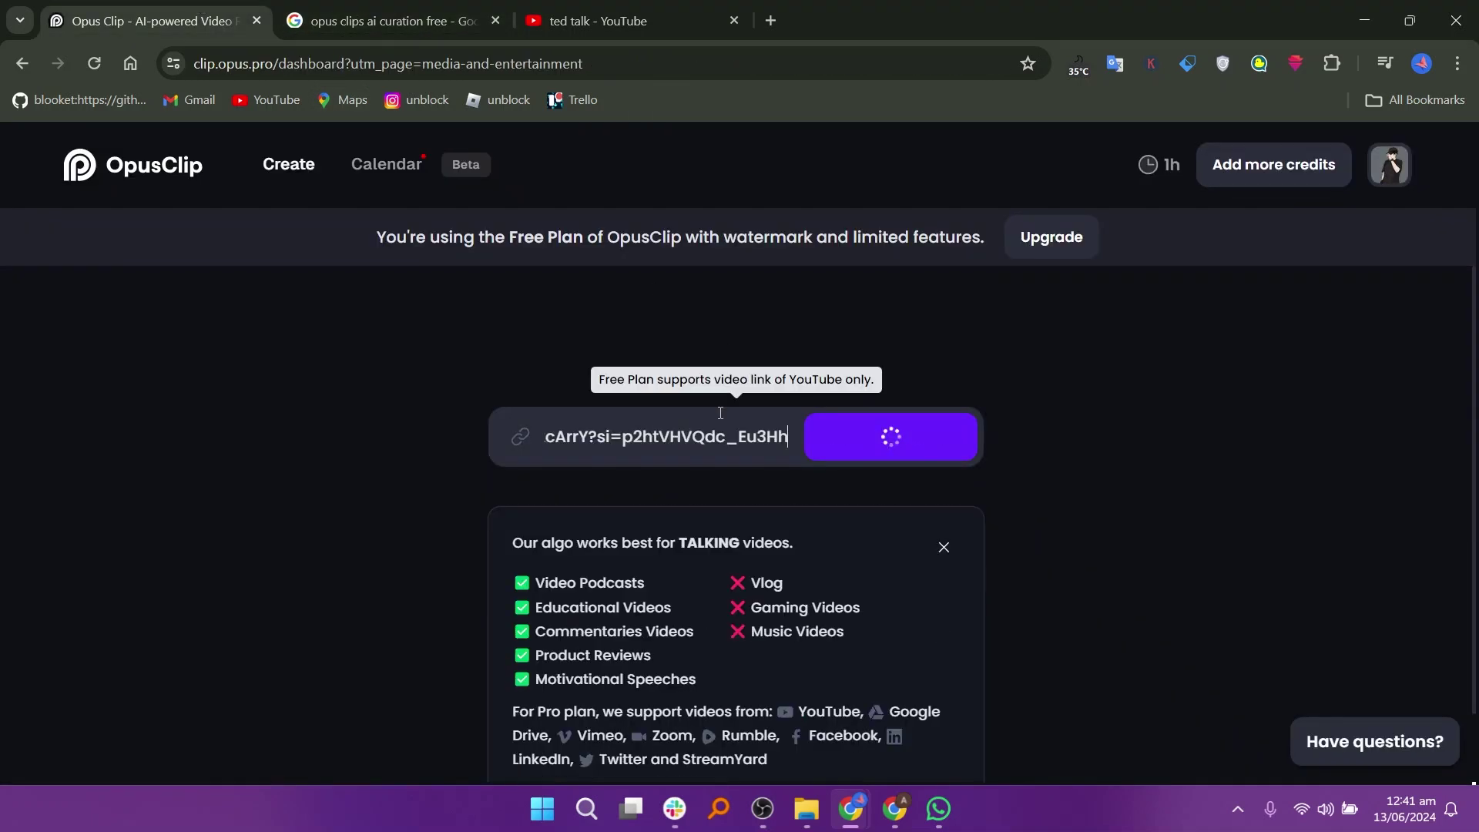
{"action": "left_click", "coordinate": [878, 436]}
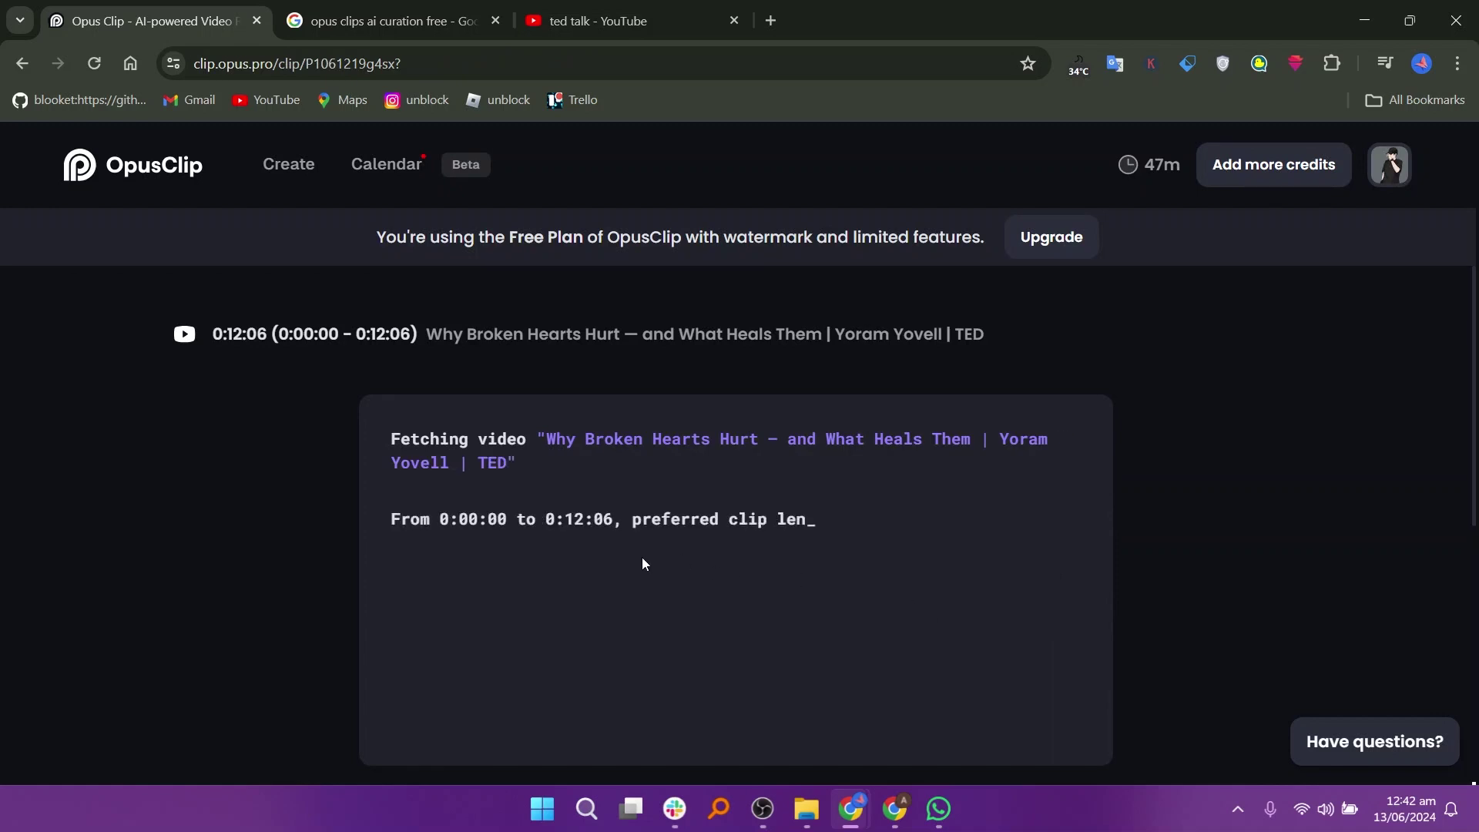
Step: Open the clip "How I Overcame Grief and Rebuilt My Life" for editing and view the Manual reframe, Change layout and Edit captions tutorials
{"action": "scroll", "coordinate": [690, 526], "scroll_direction": "down", "scroll_amount": 3}
{"action": "scroll", "coordinate": [690, 526], "scroll_direction": "up", "scroll_amount": 3}
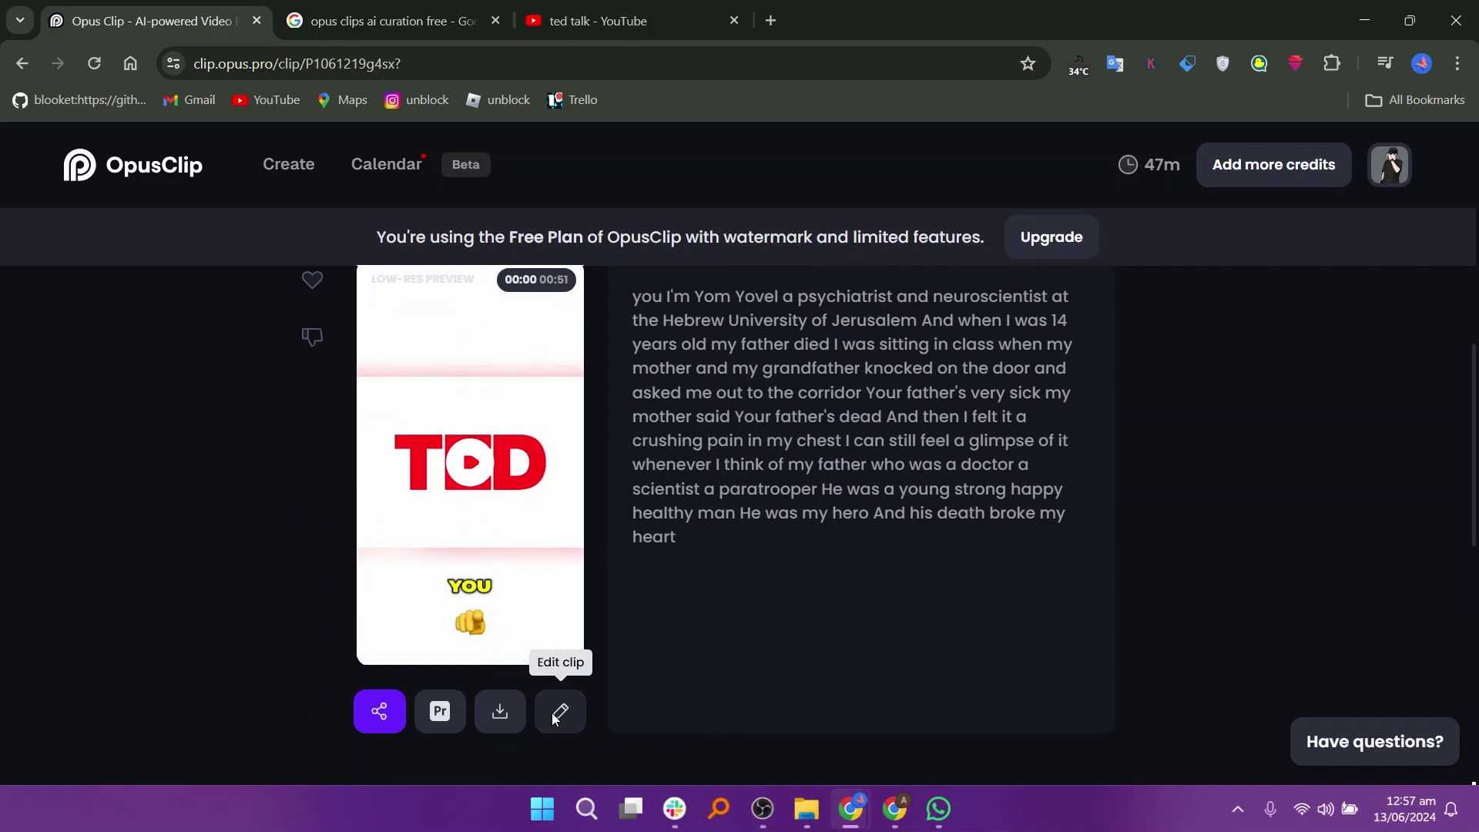
{"action": "left_click", "coordinate": [560, 710]}
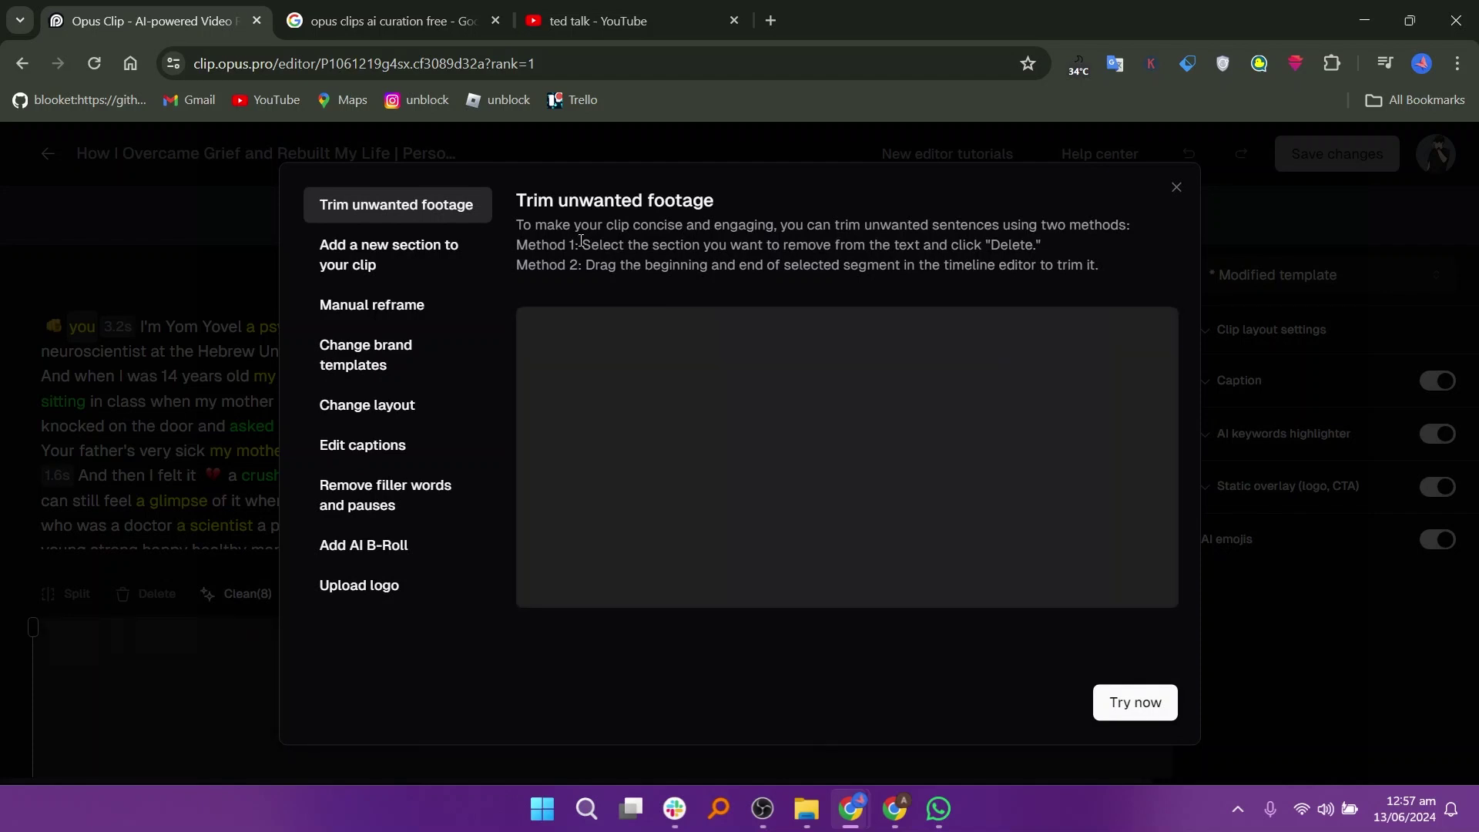
{"action": "left_click", "coordinate": [414, 308]}
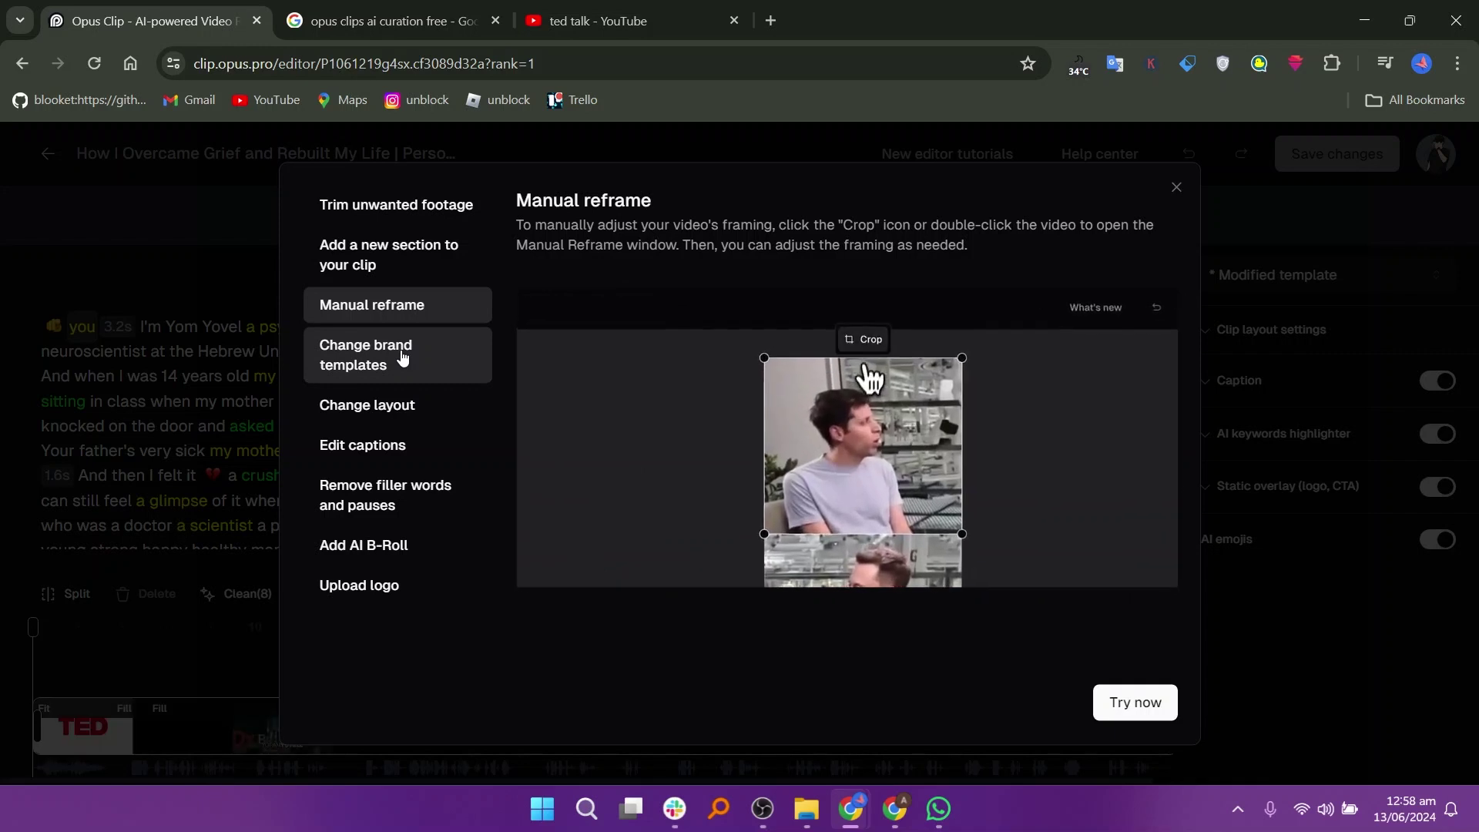
{"action": "left_click", "coordinate": [405, 413]}
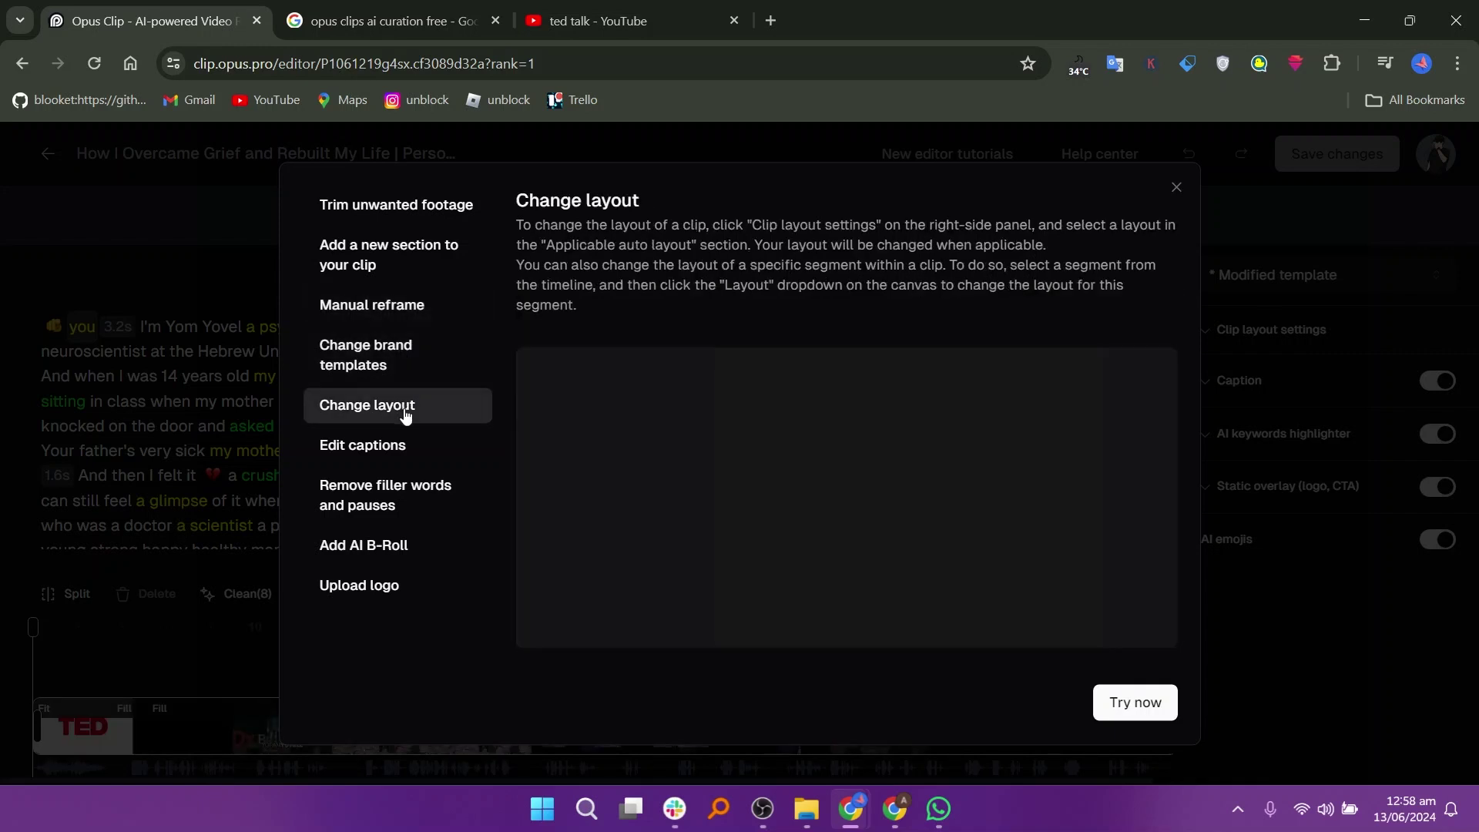
{"action": "left_click", "coordinate": [400, 447]}
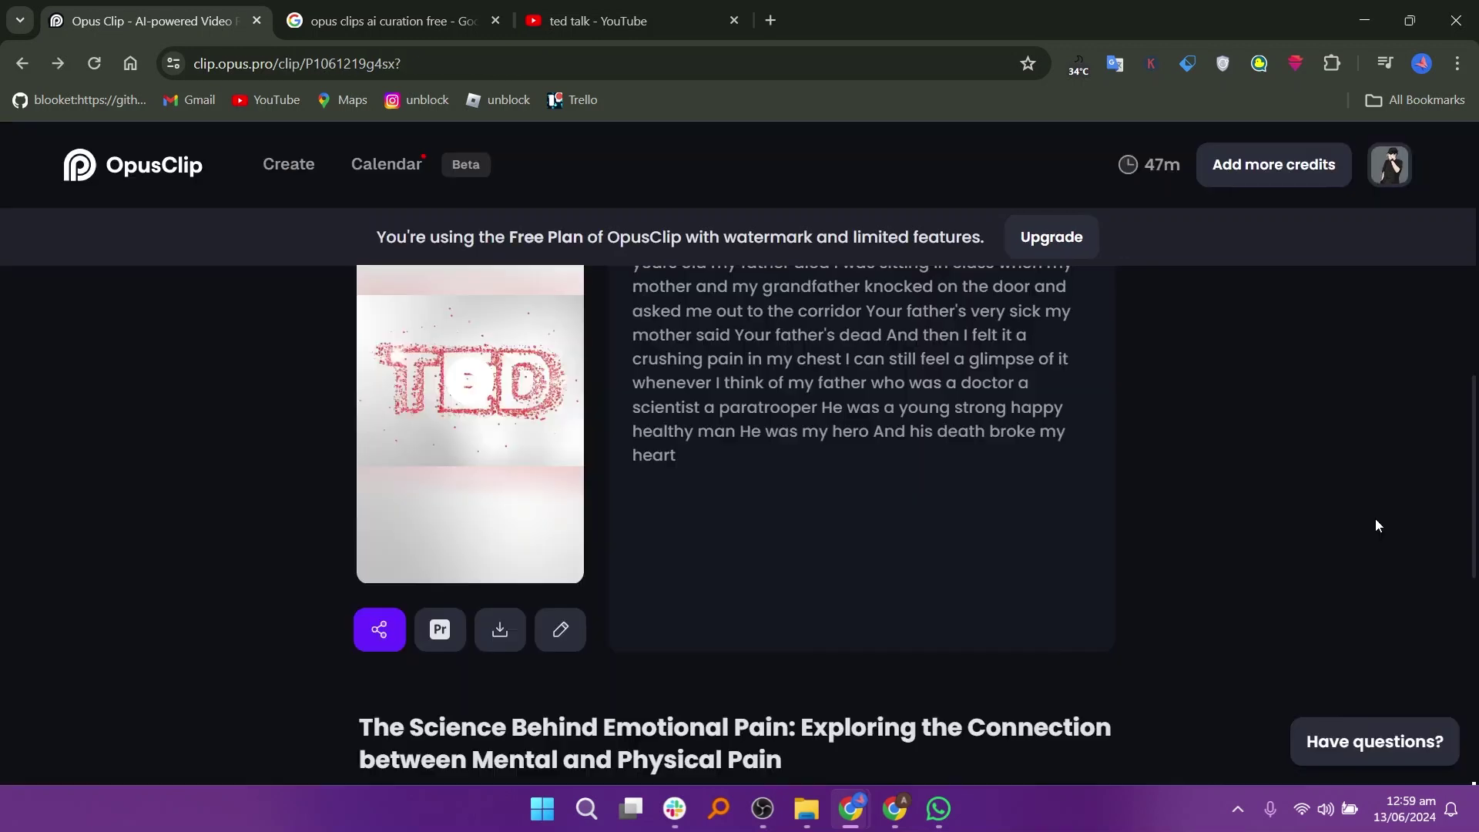
Step: Review the generated clips, return to the dashboard and check the options available for the "Why Broken Hearts Hurt" project
{"action": "scroll", "coordinate": [1375, 520], "scroll_direction": "down", "scroll_amount": 5}
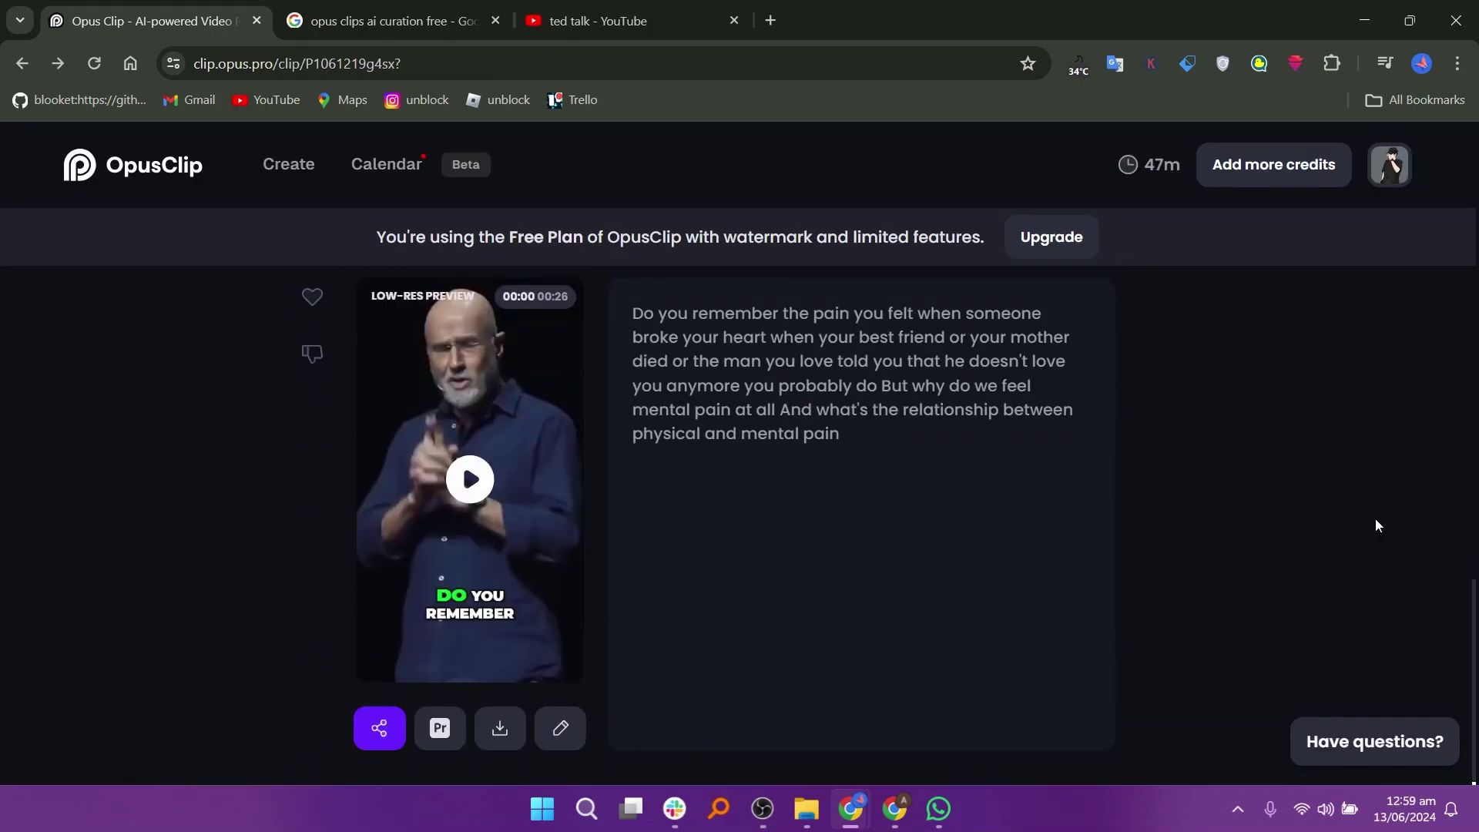
{"action": "left_click", "coordinate": [22, 63]}
{"action": "left_click", "coordinate": [410, 607]}
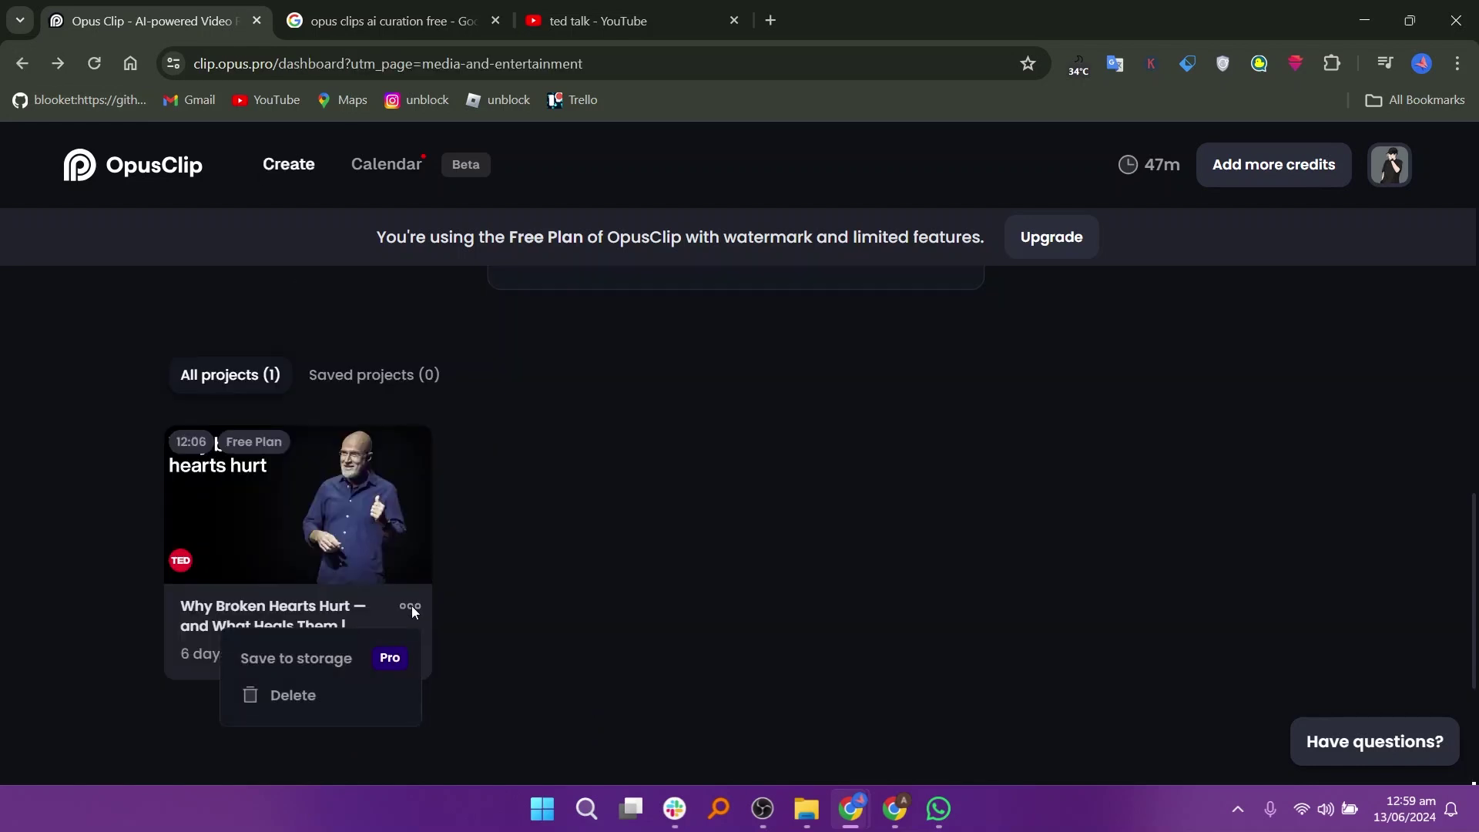
{"action": "left_click", "coordinate": [463, 432]}
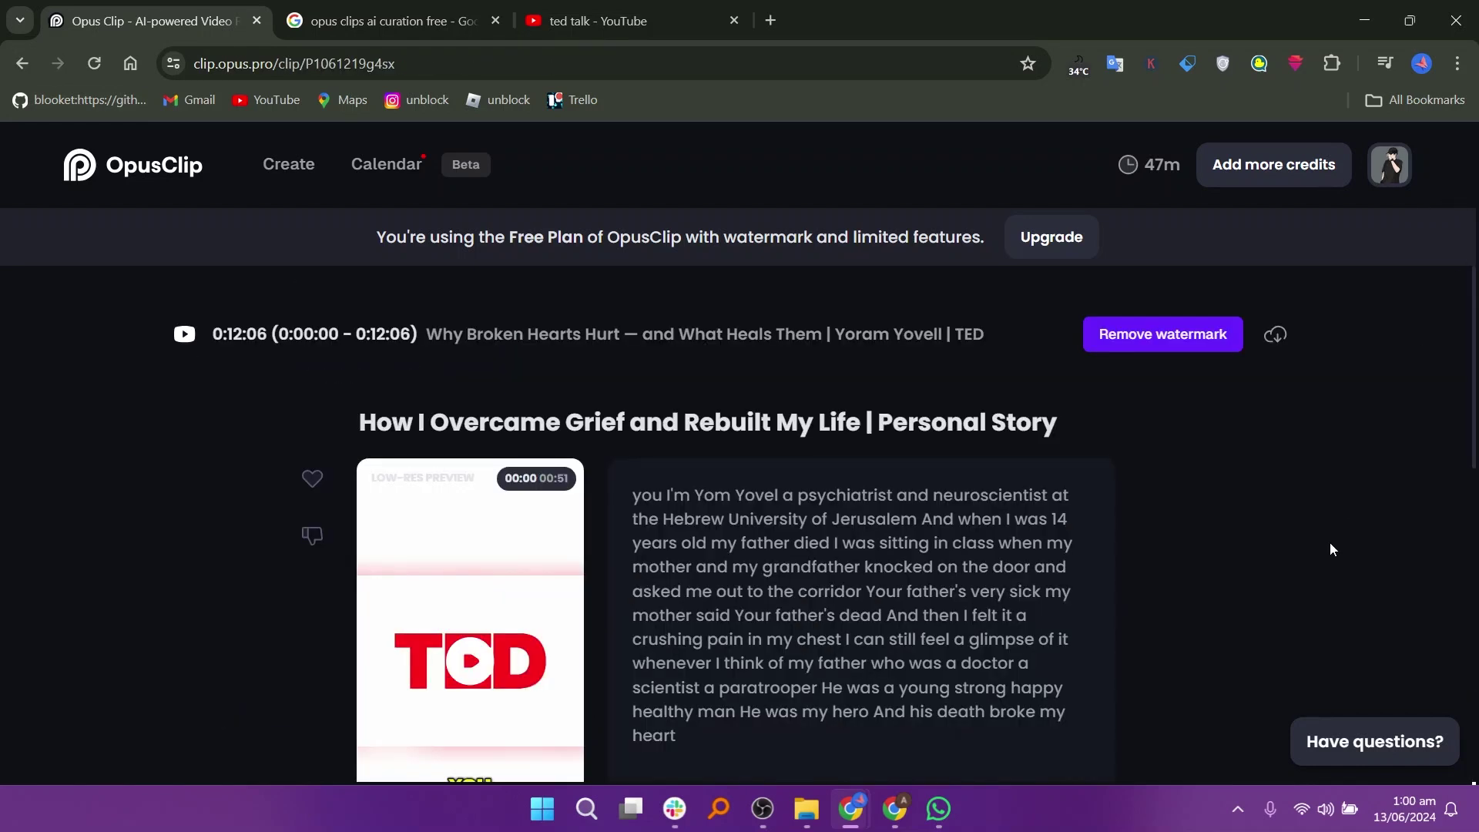
Step: Open the first clip, "How I Overcame Grief and Rebuilt My Life", in the editor and expand its caption settings
{"action": "scroll", "coordinate": [1331, 548], "scroll_direction": "down", "scroll_amount": 3}
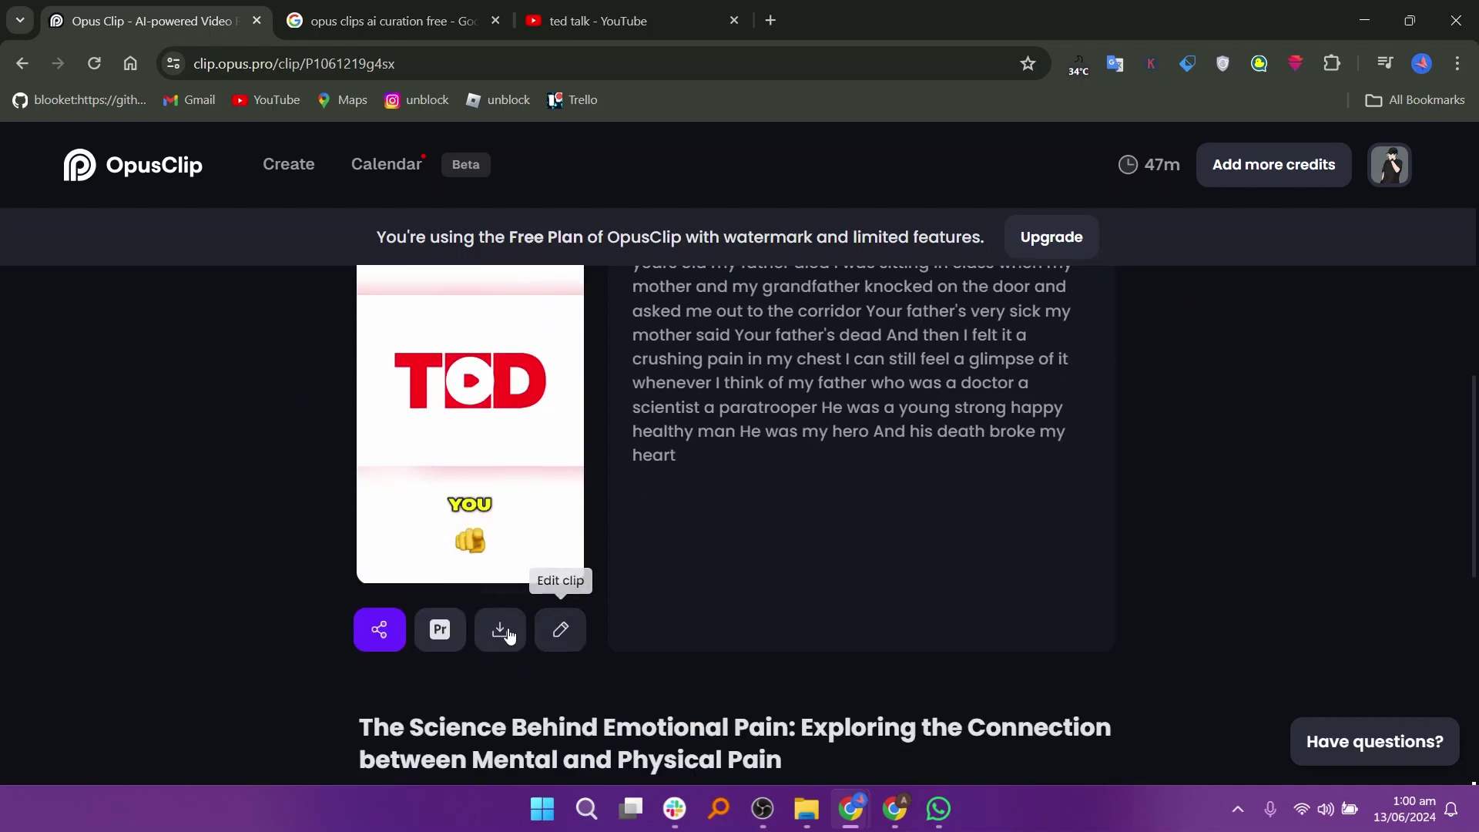
{"action": "left_click", "coordinate": [557, 632]}
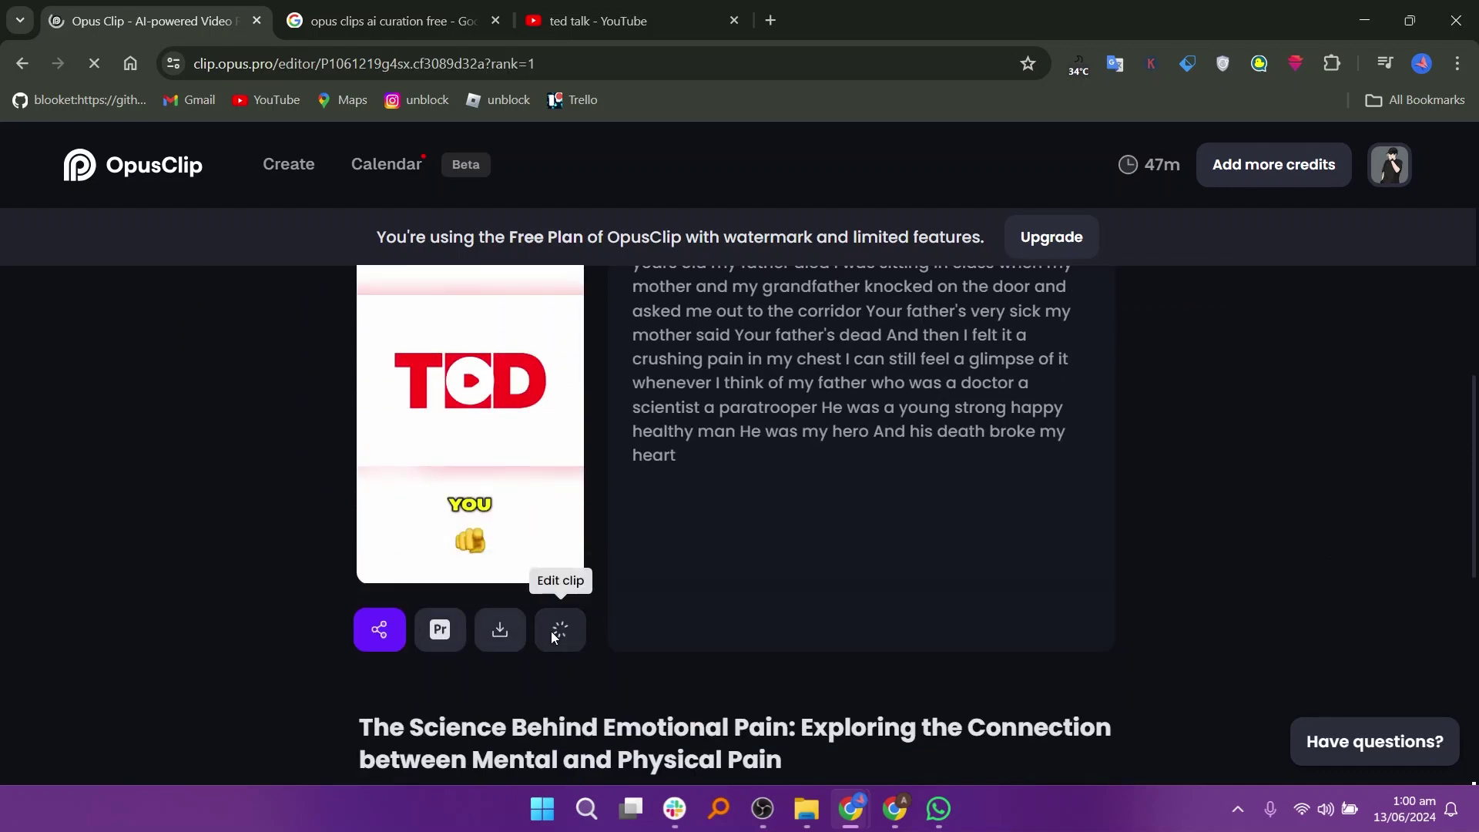
{"action": "left_click", "coordinate": [1271, 385]}
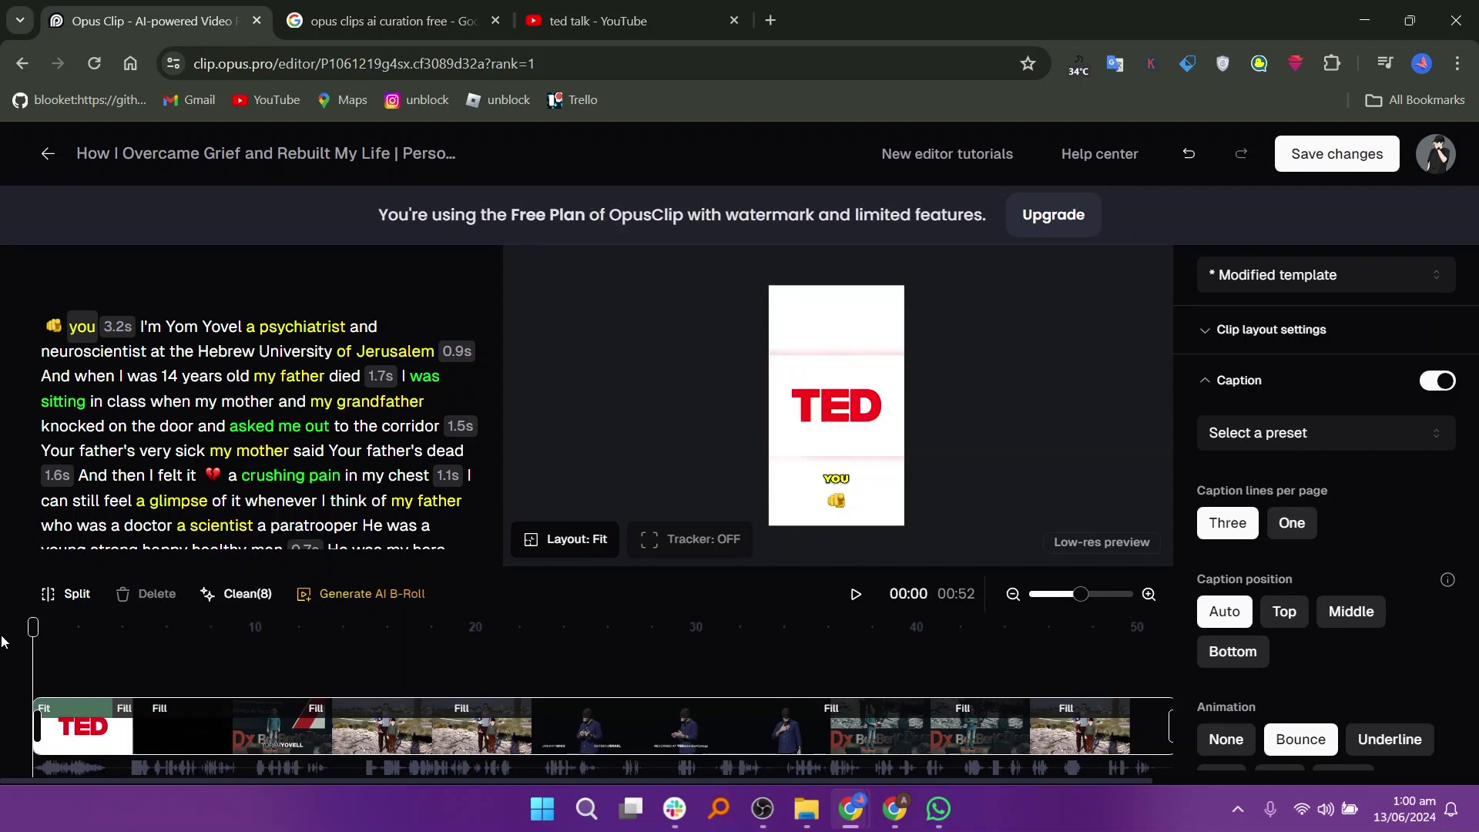
Step: Preview the clip at 00:42, set the Fit layout crop to Original Ratio and collapse the static overlay settings
{"action": "left_click", "coordinate": [958, 725]}
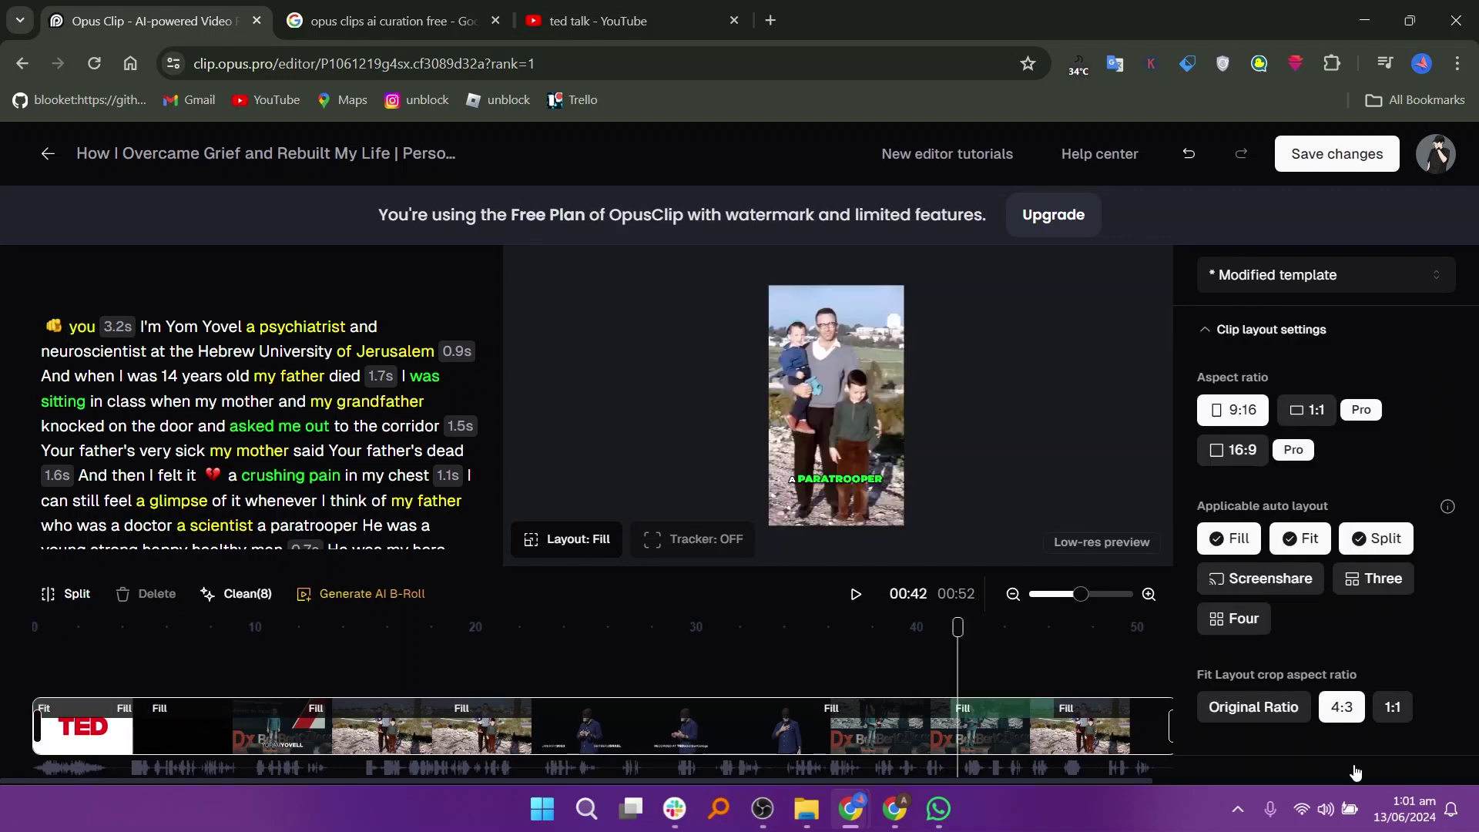
{"action": "left_click", "coordinate": [1273, 715]}
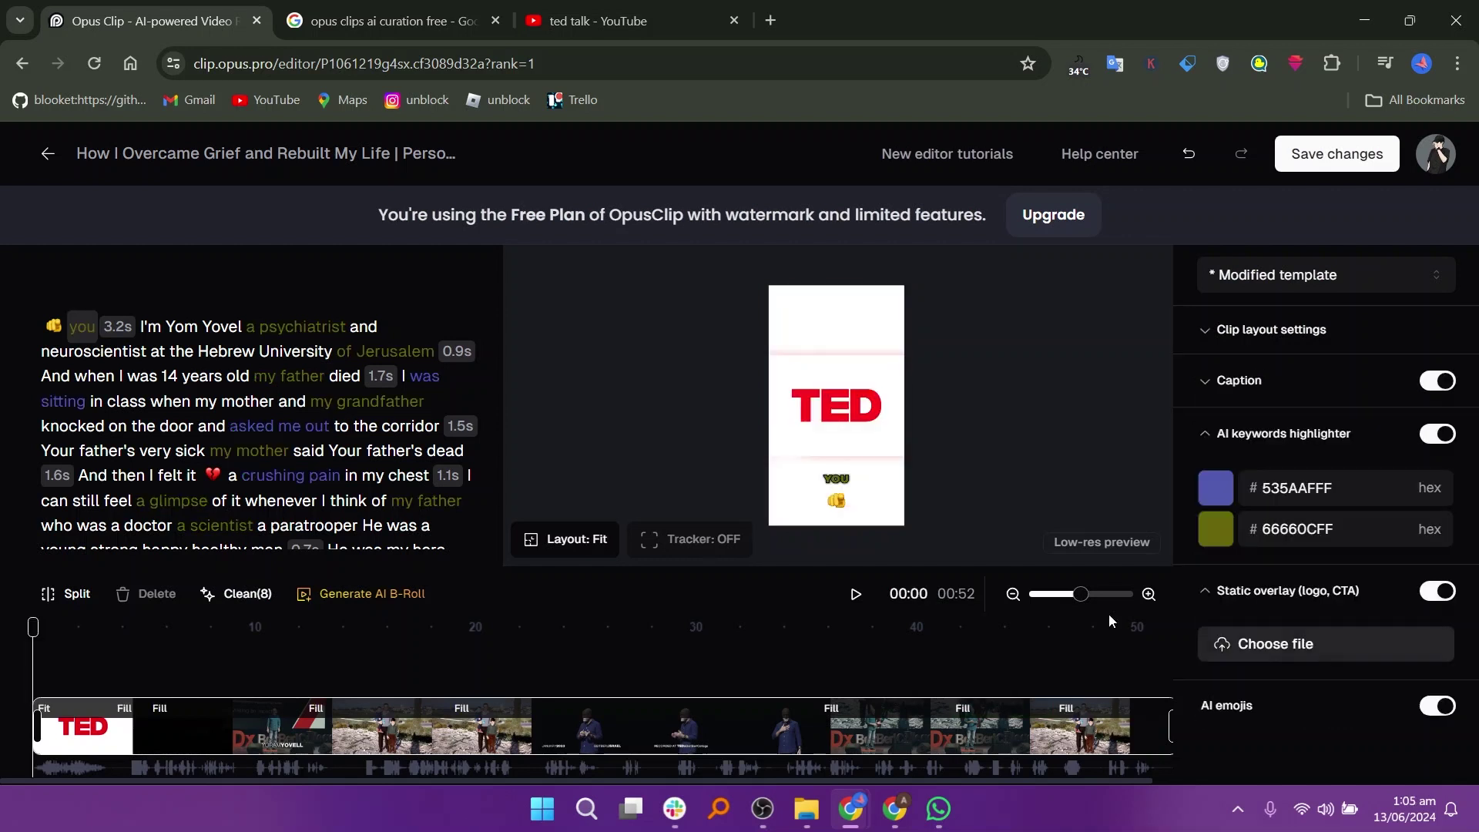
{"action": "left_click", "coordinate": [1223, 601]}
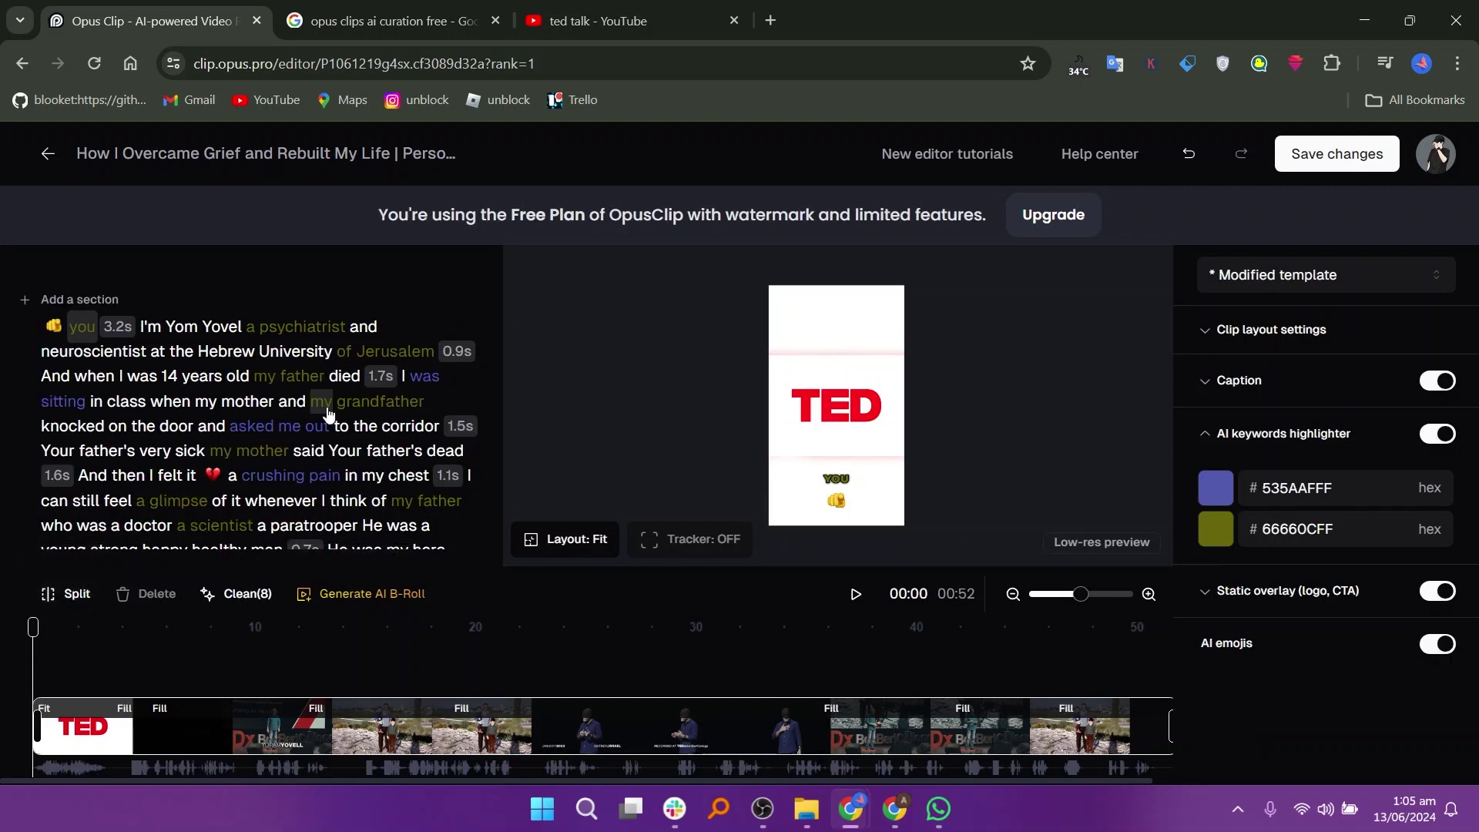
Step: Check the editing options for the transcript word "grandfather", dismiss them and save the clip changes
{"action": "left_click", "coordinate": [356, 411]}
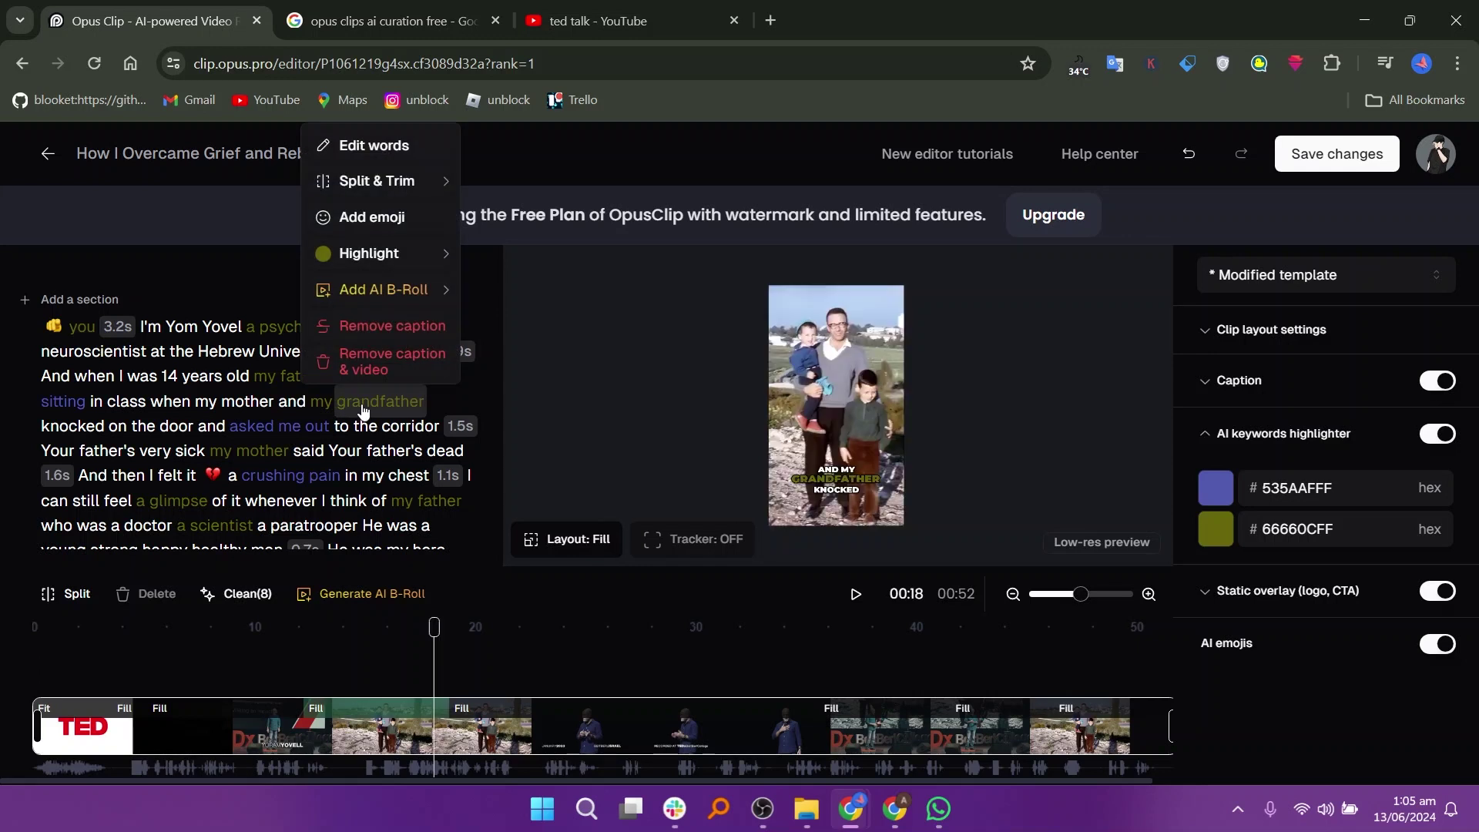
{"action": "left_click", "coordinate": [357, 409]}
{"action": "left_click_drag", "start_coordinate": [714, 392], "coordinate": [858, 431]}
{"action": "left_click", "coordinate": [977, 427]}
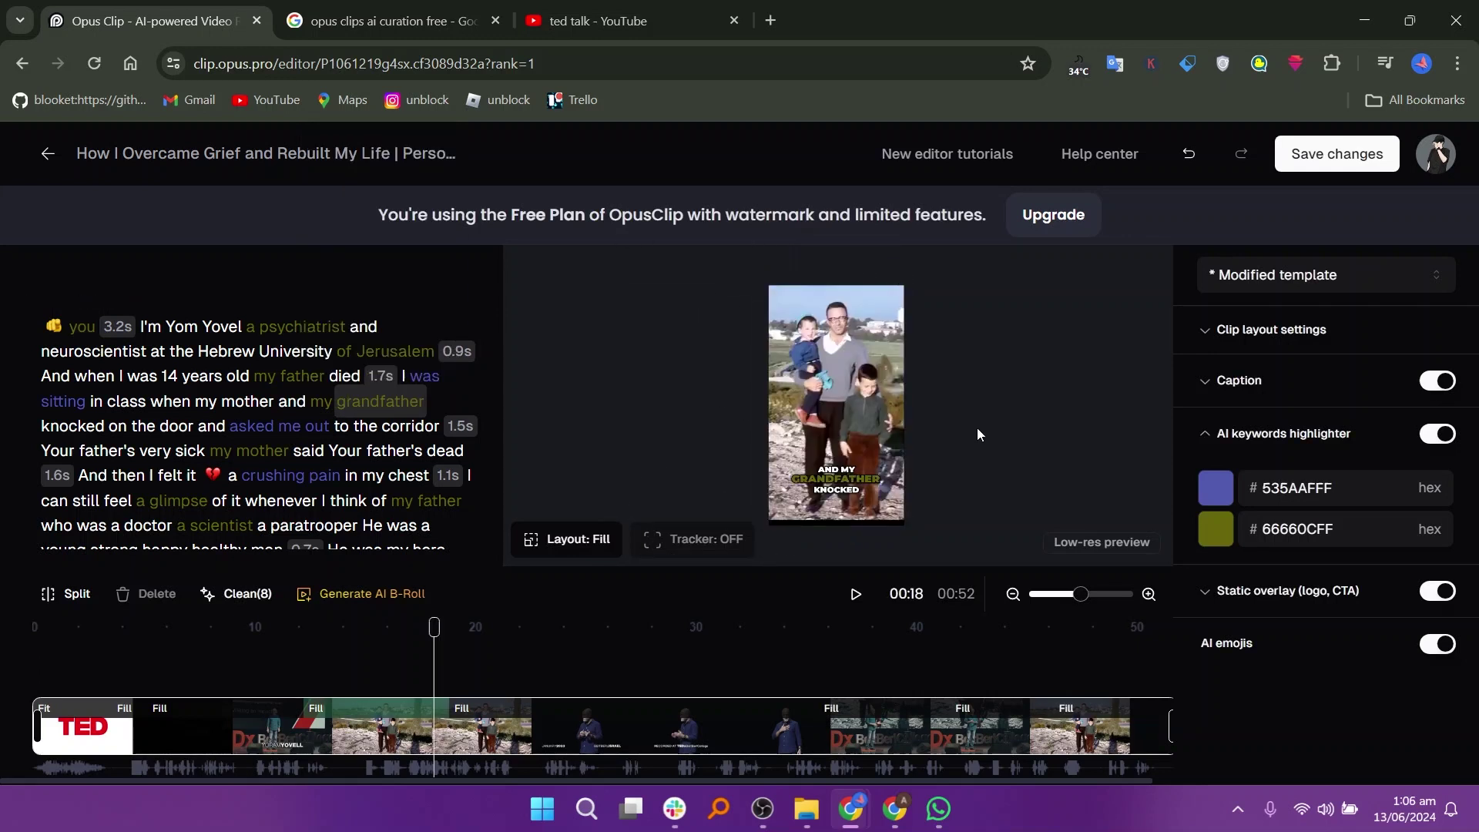
{"action": "left_click", "coordinate": [1336, 153]}
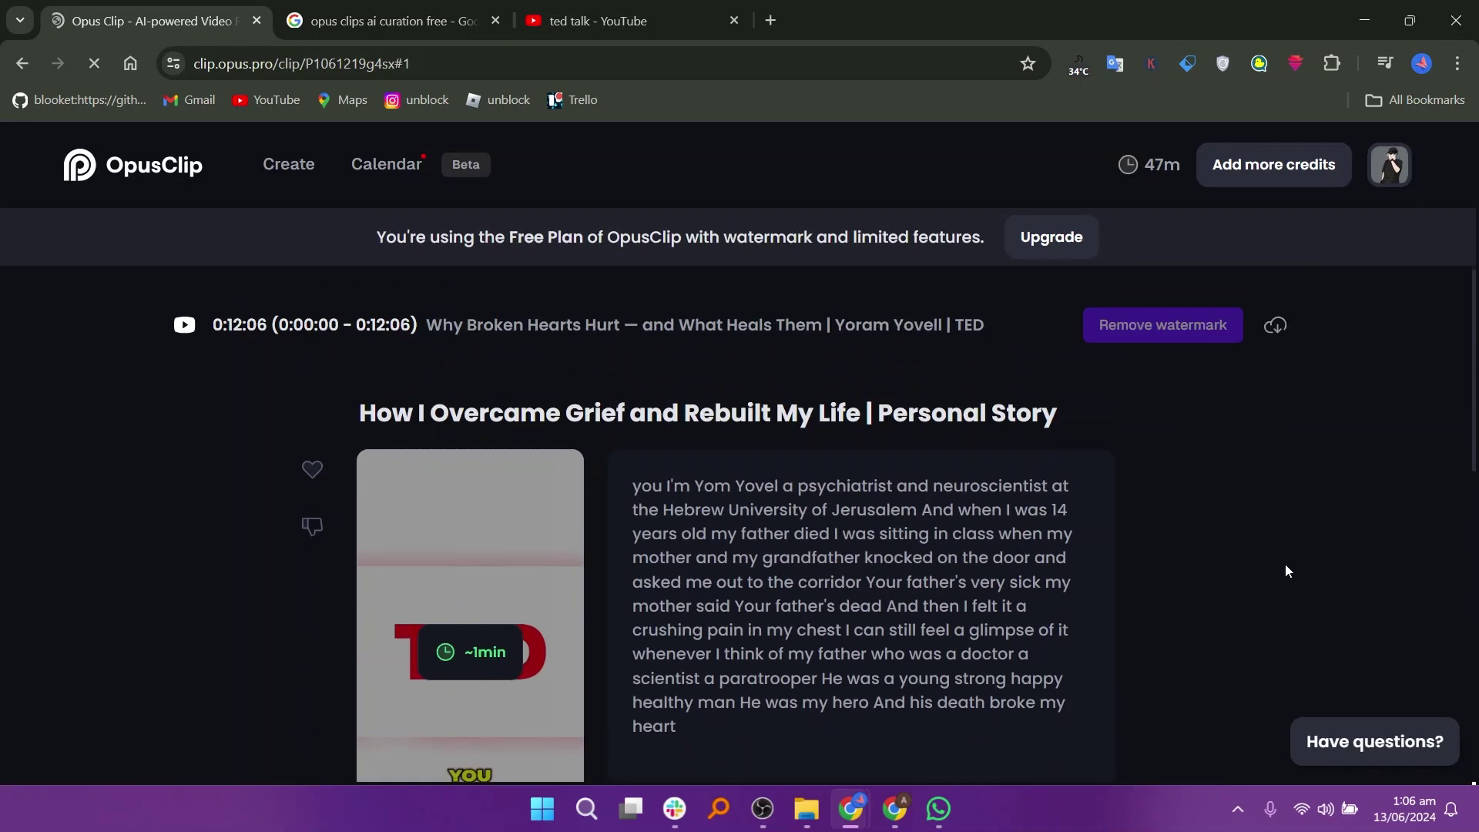